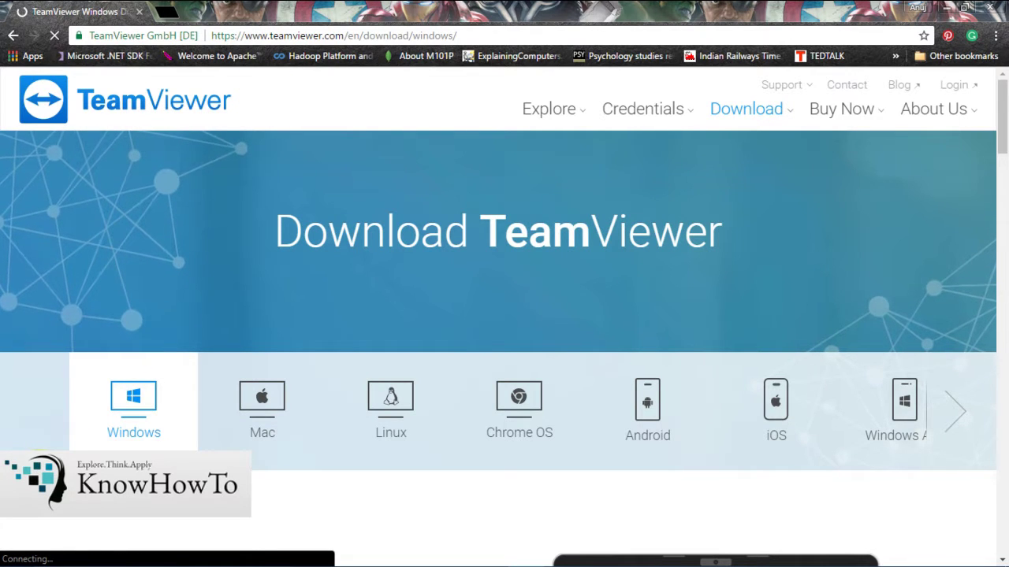
# Scroll down the TeamViewer for Windows page and bring up Chrome's Downloads list with Ctrl+J
pyautogui.scroll(-1, 45, 453)
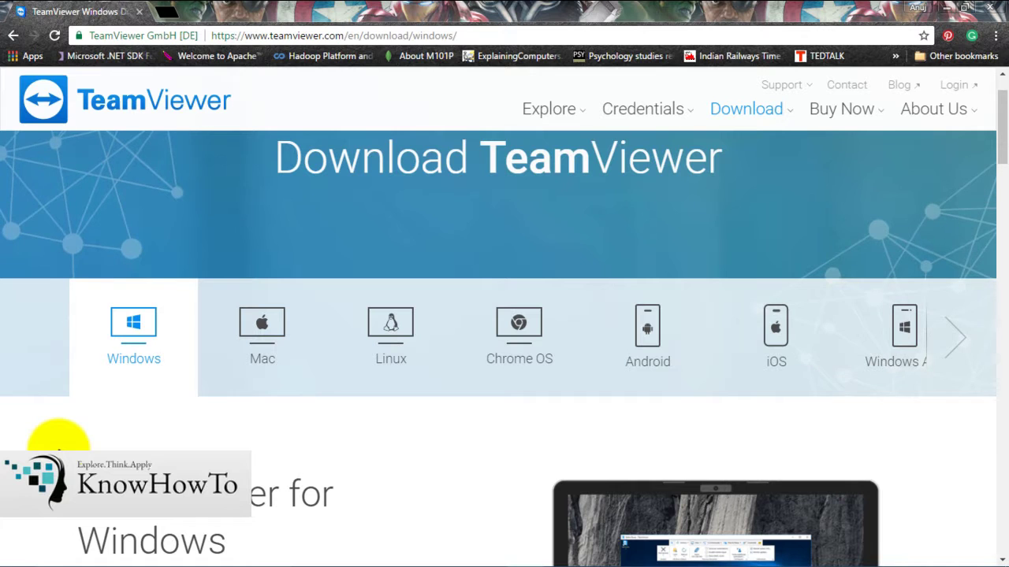
pyautogui.scroll(-3, 59, 449)
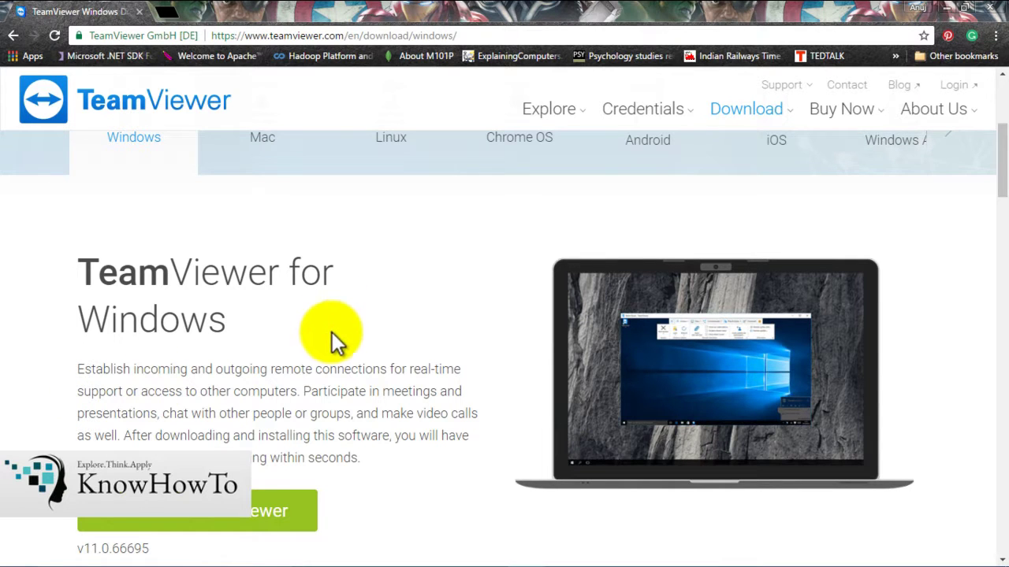
pyautogui.scroll(-2, 371, 385)
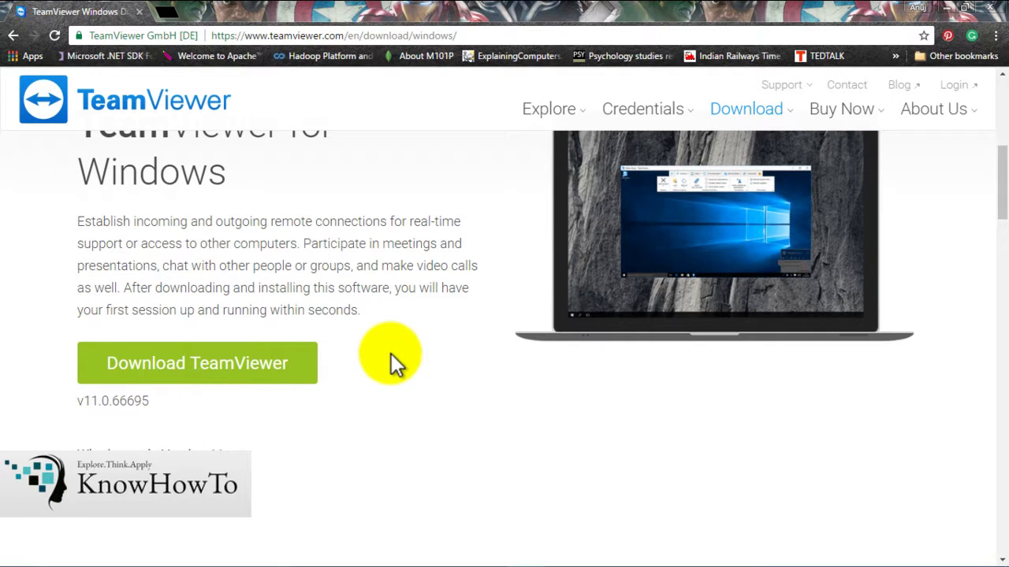
pyautogui.hotkey('ctrl', 'j')
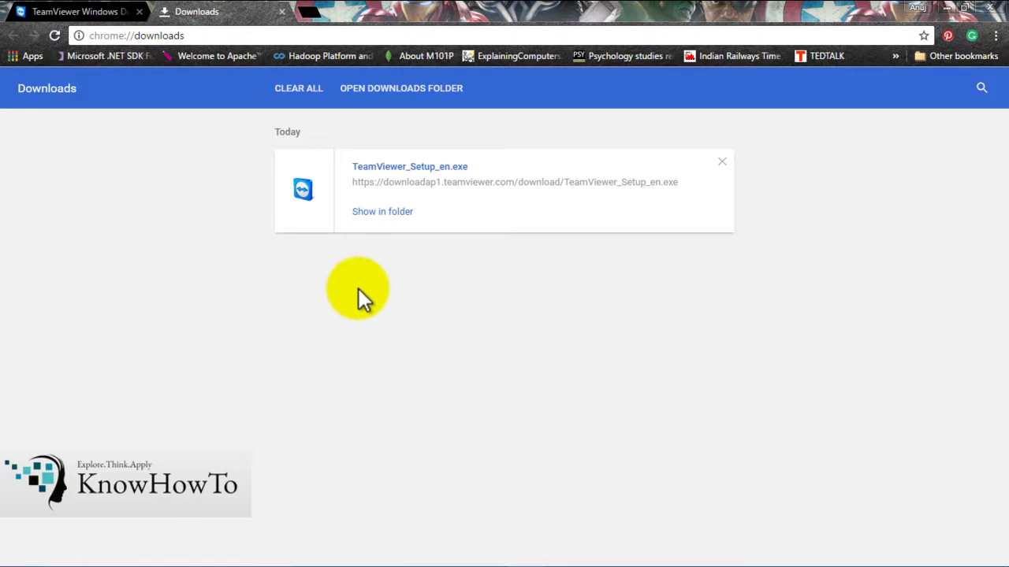
# Run TeamViewer_Setup_en from its folder, then close Explorer and minimize Chrome
pyautogui.click(387, 212)
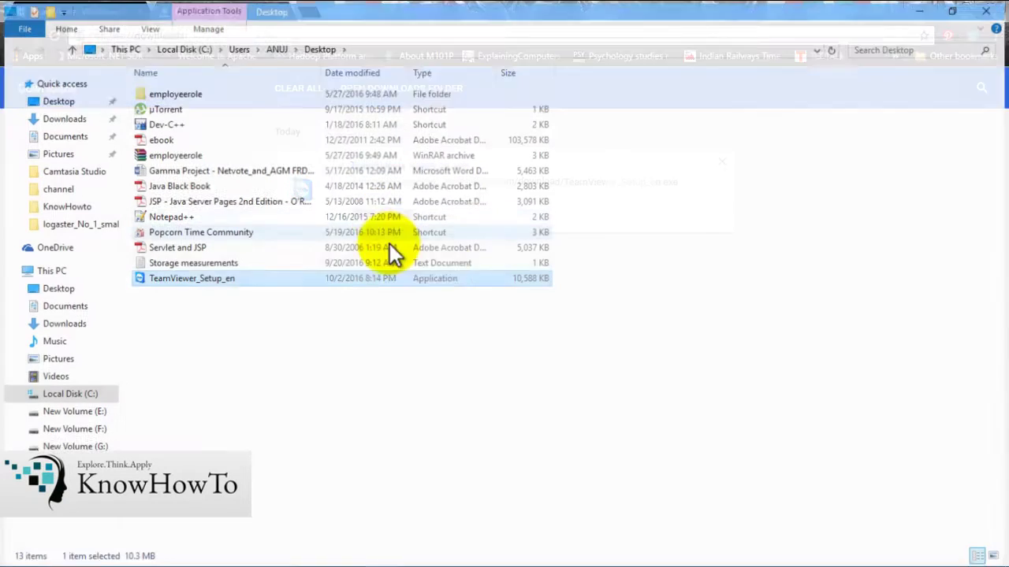
pyautogui.doubleClick(433, 277)
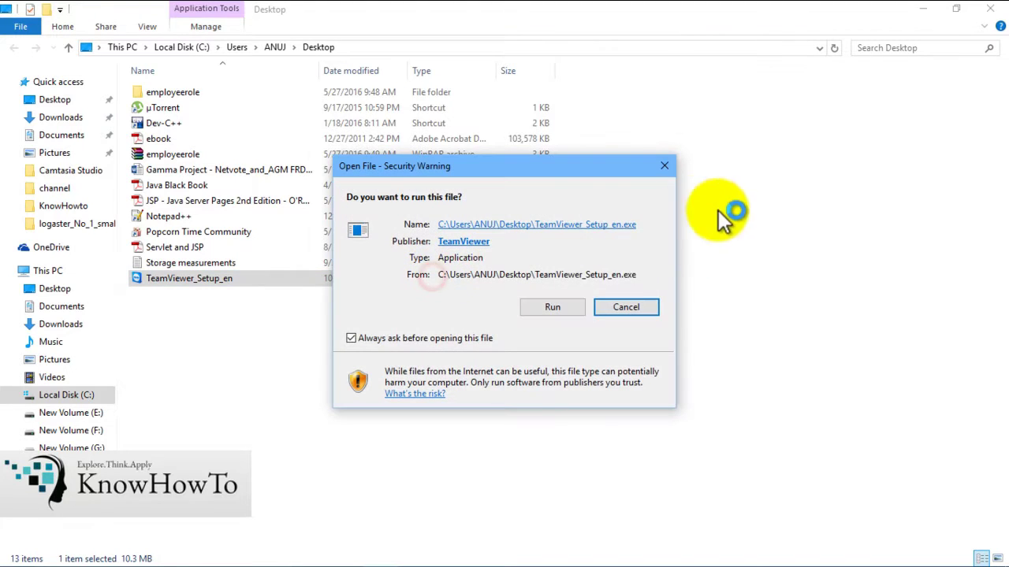
pyautogui.click(555, 307)
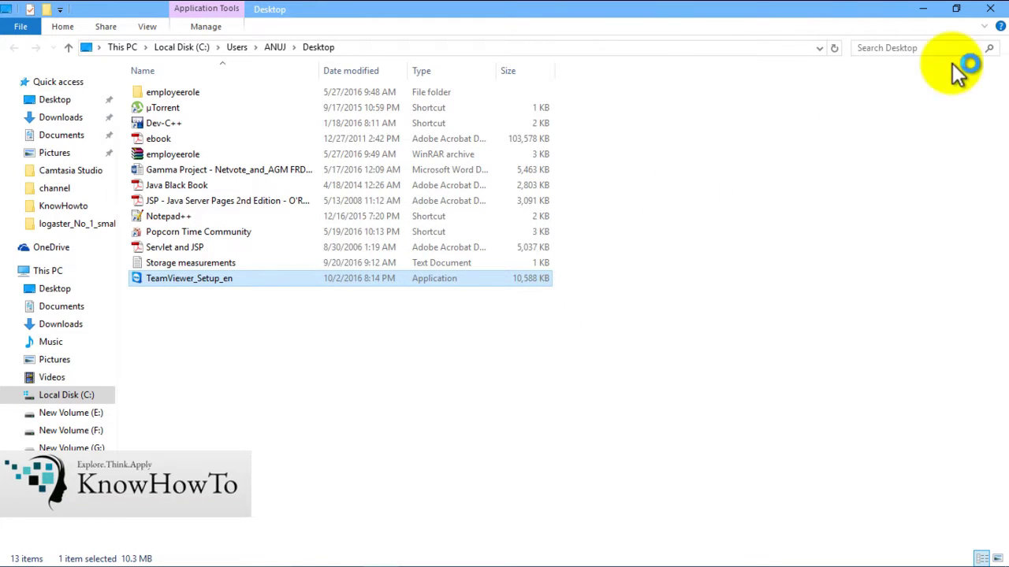
pyautogui.click(990, 9)
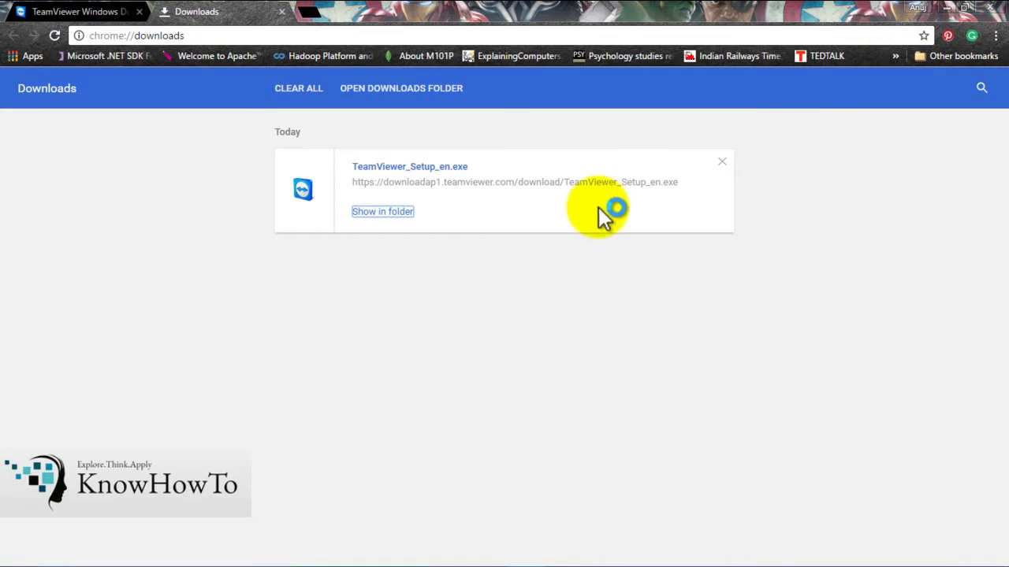
pyautogui.click(942, 10)
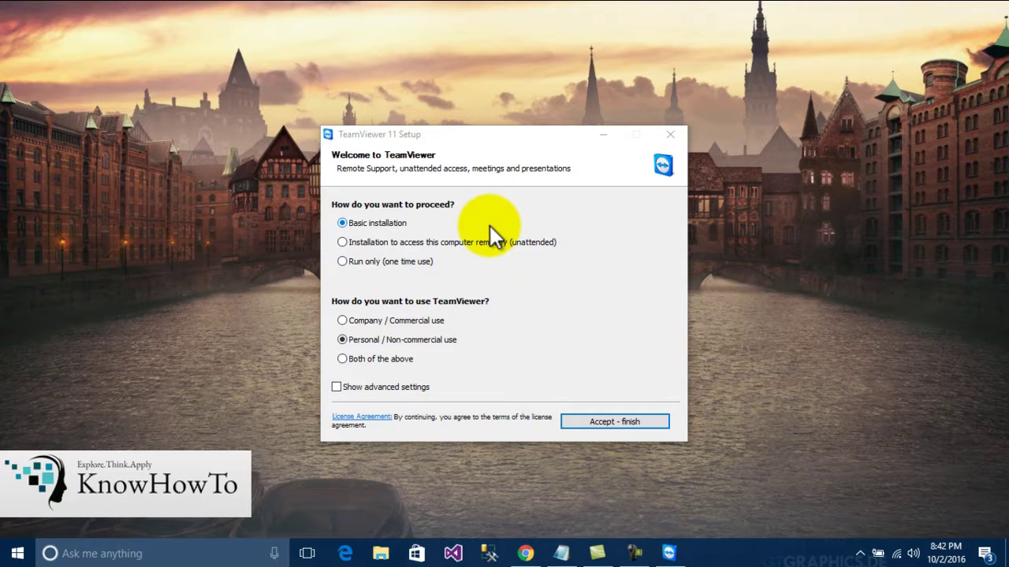
# Choose installation to access this computer remotely (unattended) and accept to finish installing
pyautogui.click(474, 243)
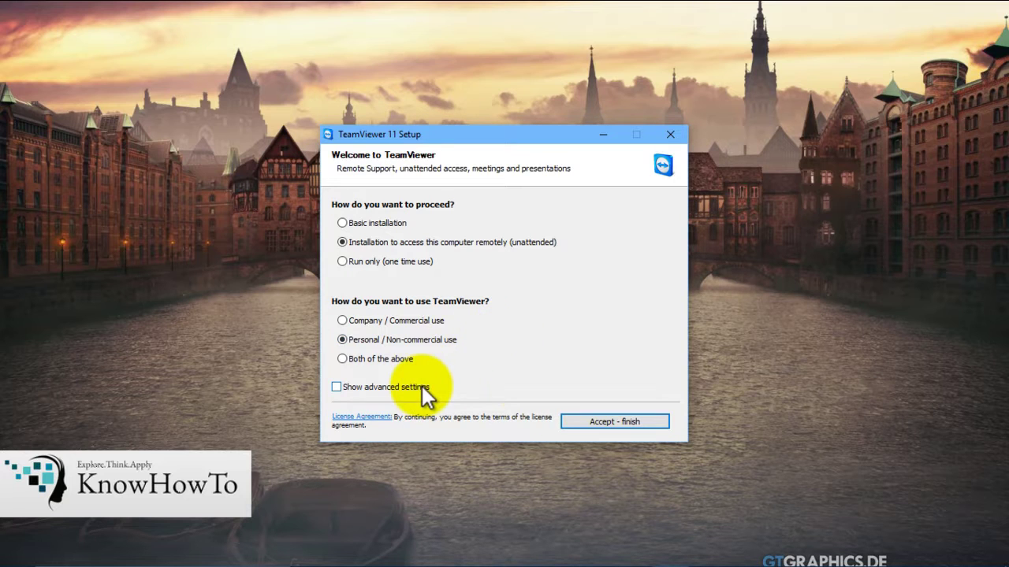
pyautogui.click(628, 421)
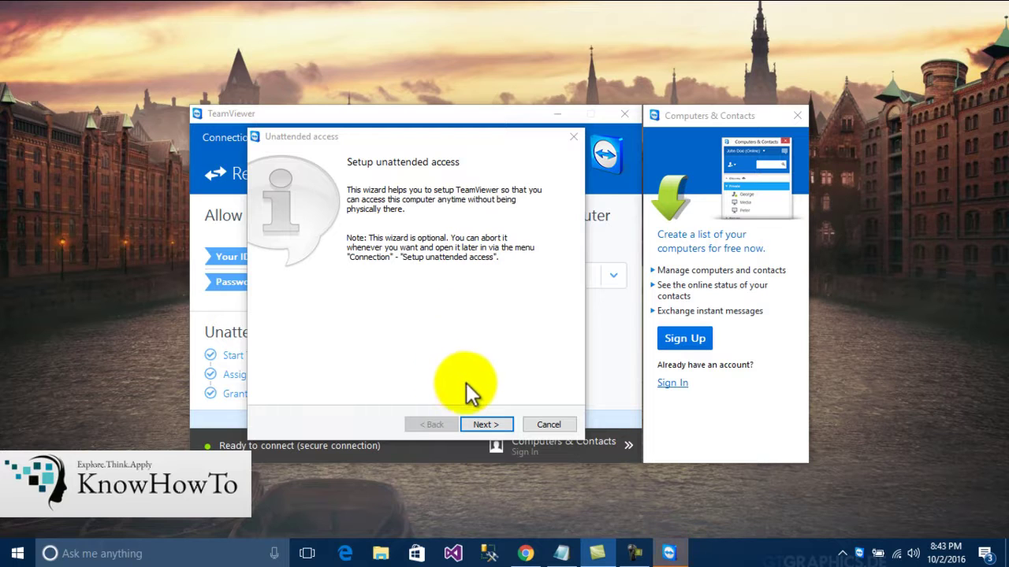
# Set and confirm a personal password for this computer, then sign in to the existing TeamViewer account
pyautogui.click(485, 426)
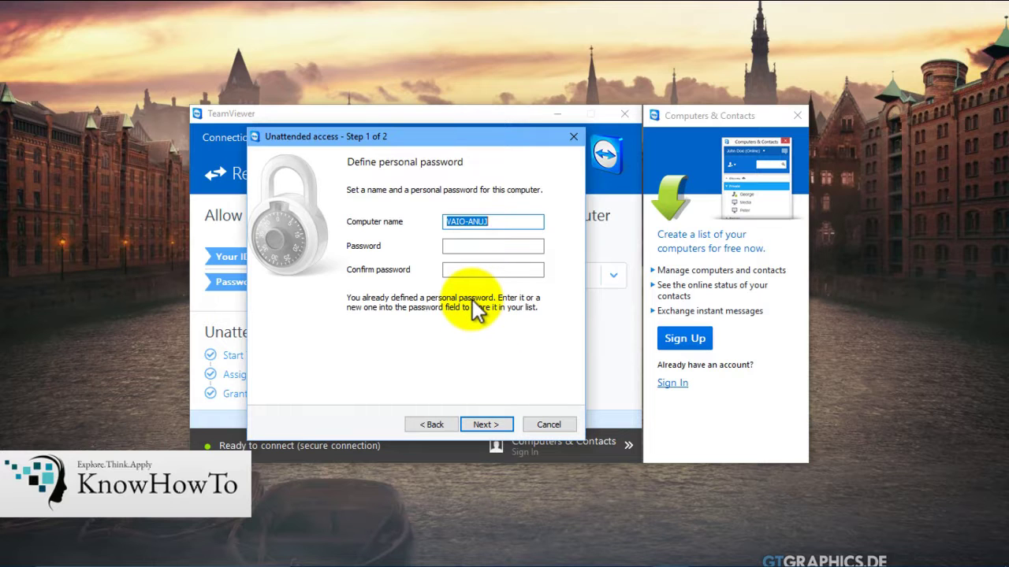
pyautogui.click(496, 249)
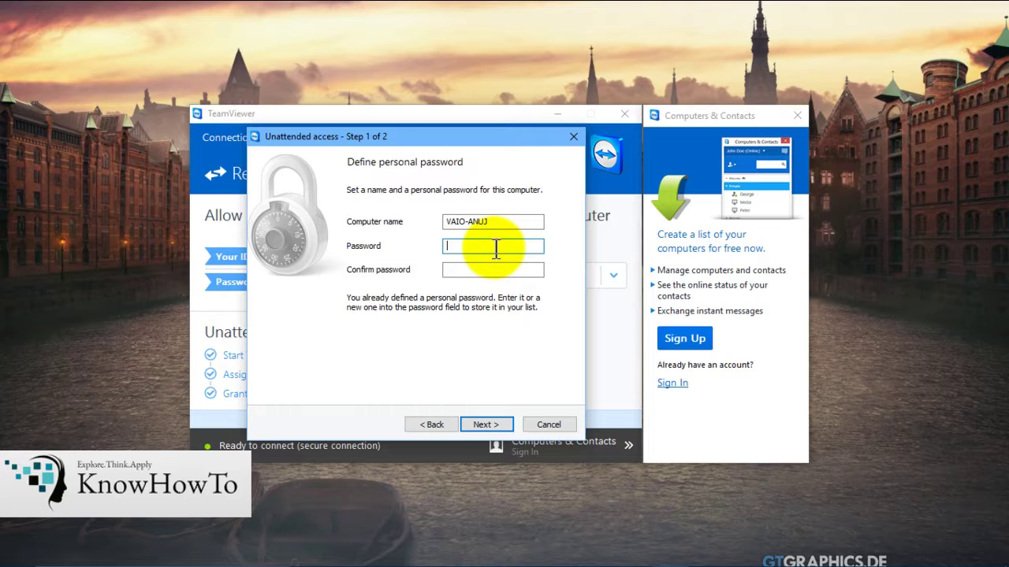
pyautogui.write('aaaa')
pyautogui.write('*****')
pyautogui.click(486, 270)
pyautogui.write('********')
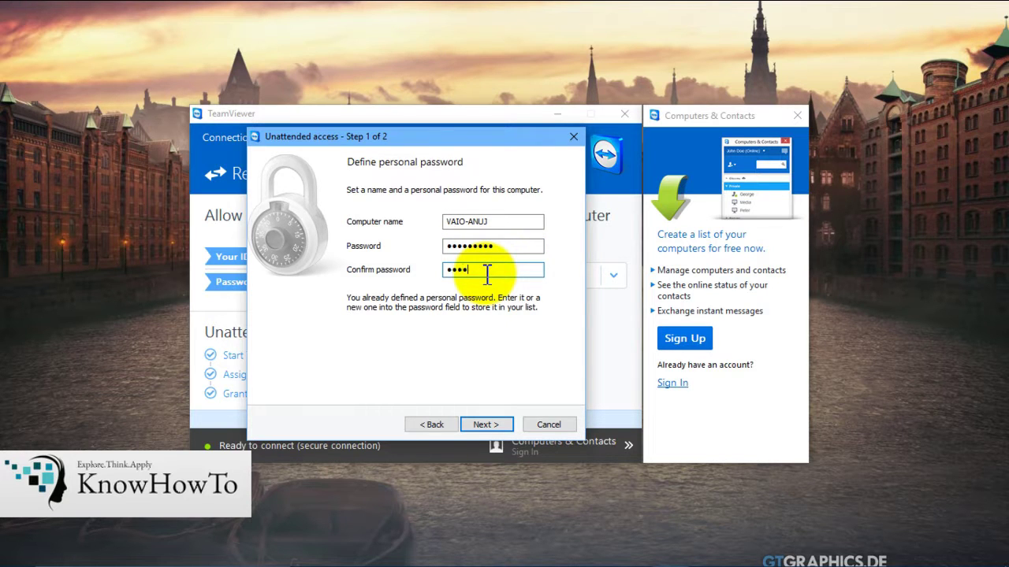
pyautogui.write('*')
pyautogui.click(485, 424)
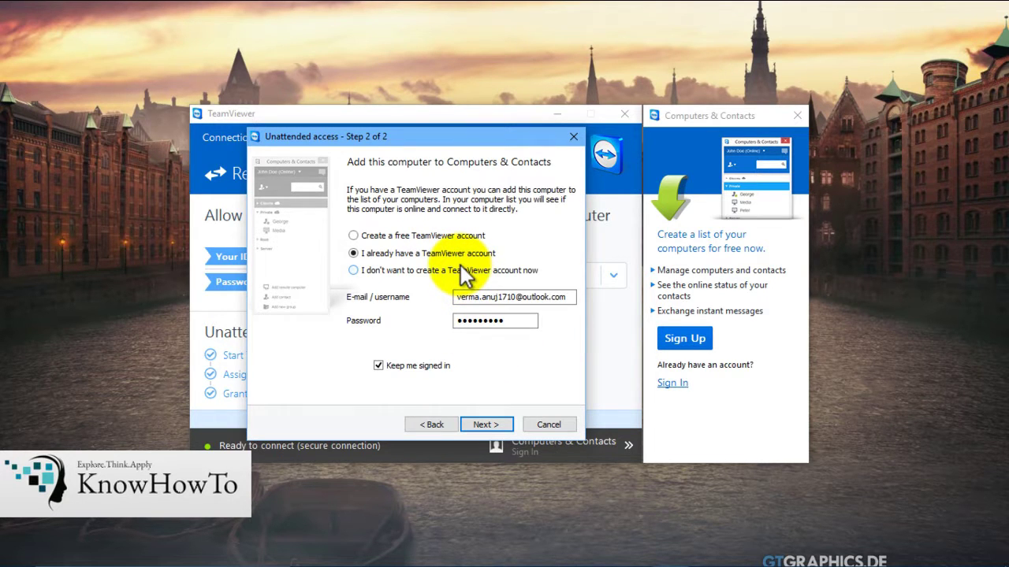
pyautogui.click(477, 425)
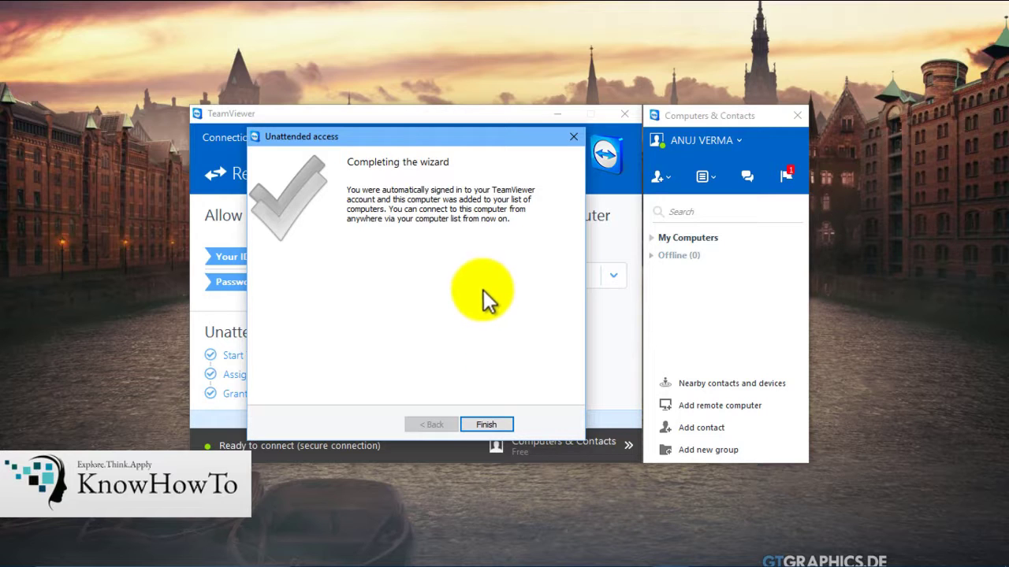
# Finish the wizard, check the Meeting tab, then clear the Partner ID on Remote Control
pyautogui.click(484, 423)
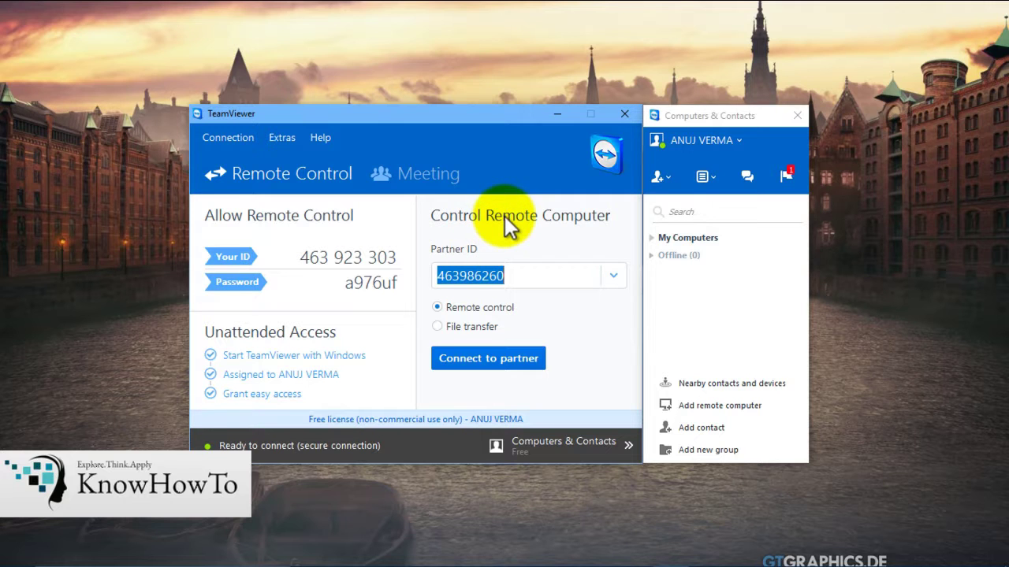
pyautogui.click(435, 186)
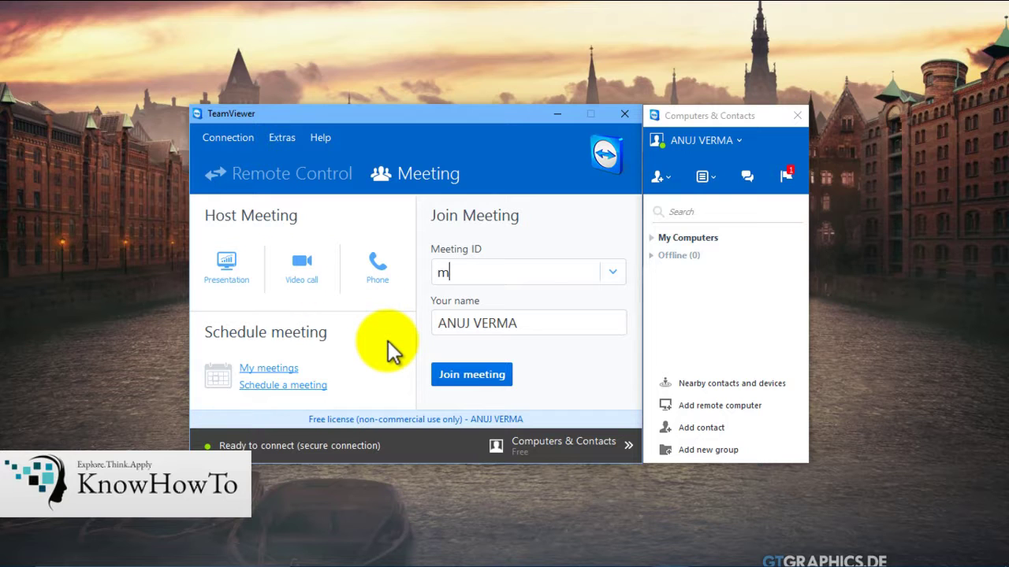
pyautogui.click(313, 193)
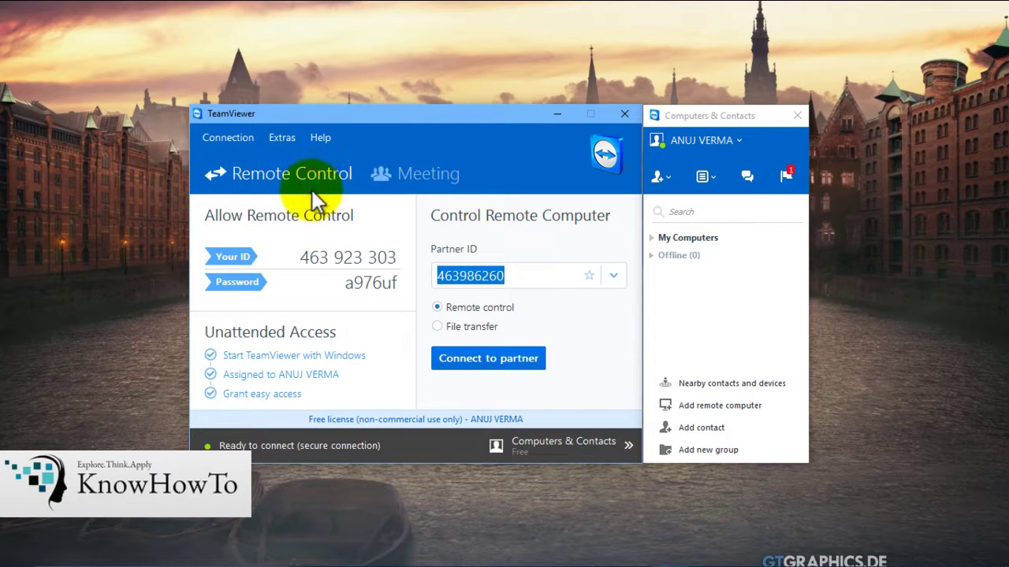
pyautogui.press('BackSpace')
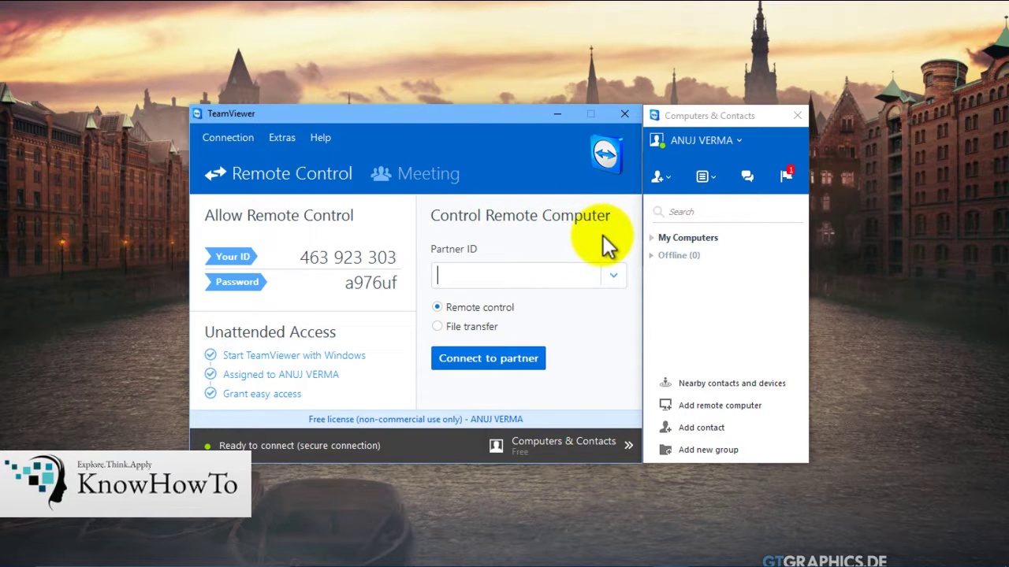
# Fill Partner ID with the recently used partner ID and connect to the partner
pyautogui.click(614, 273)
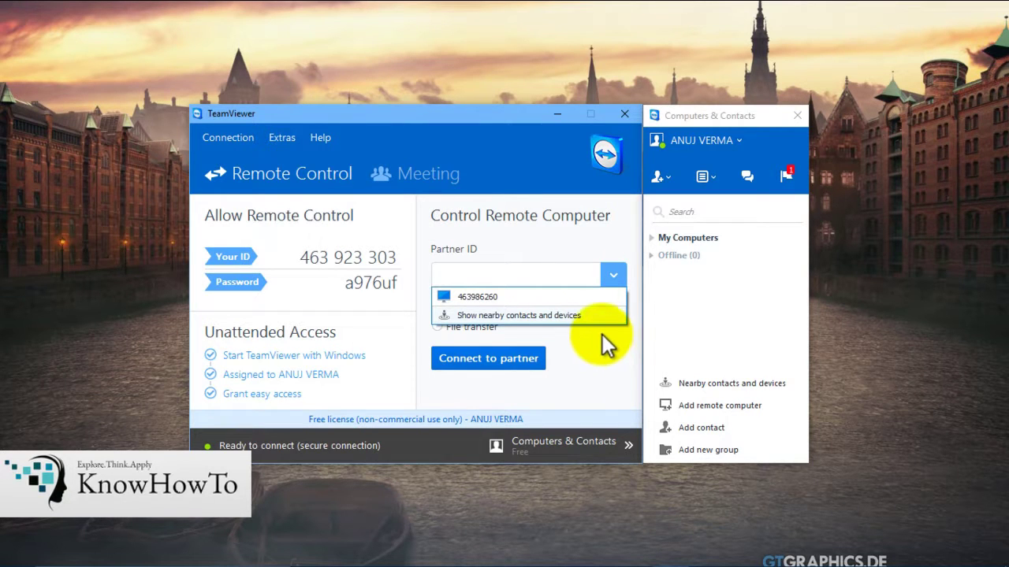
pyautogui.click(567, 297)
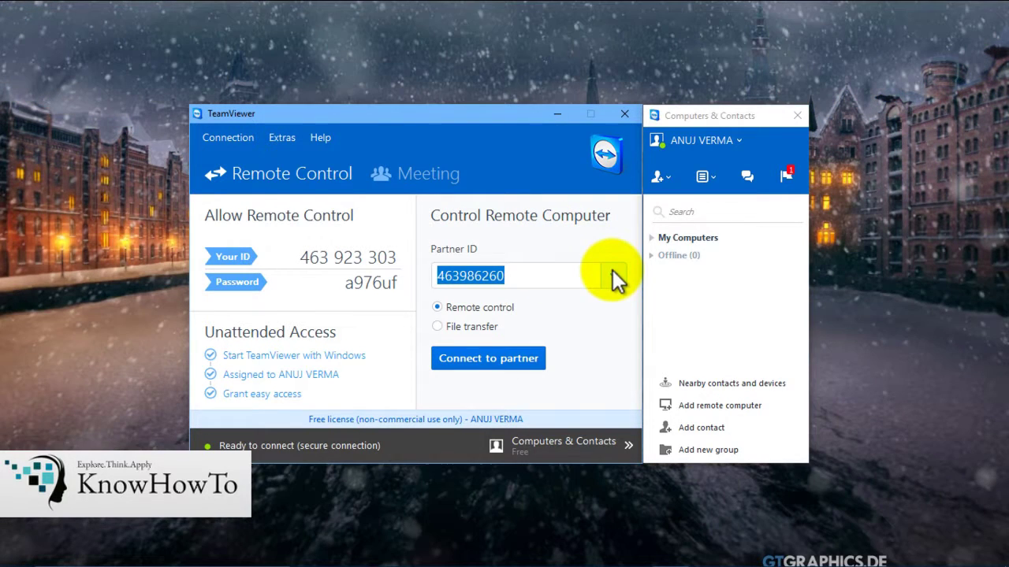
pyautogui.click(612, 272)
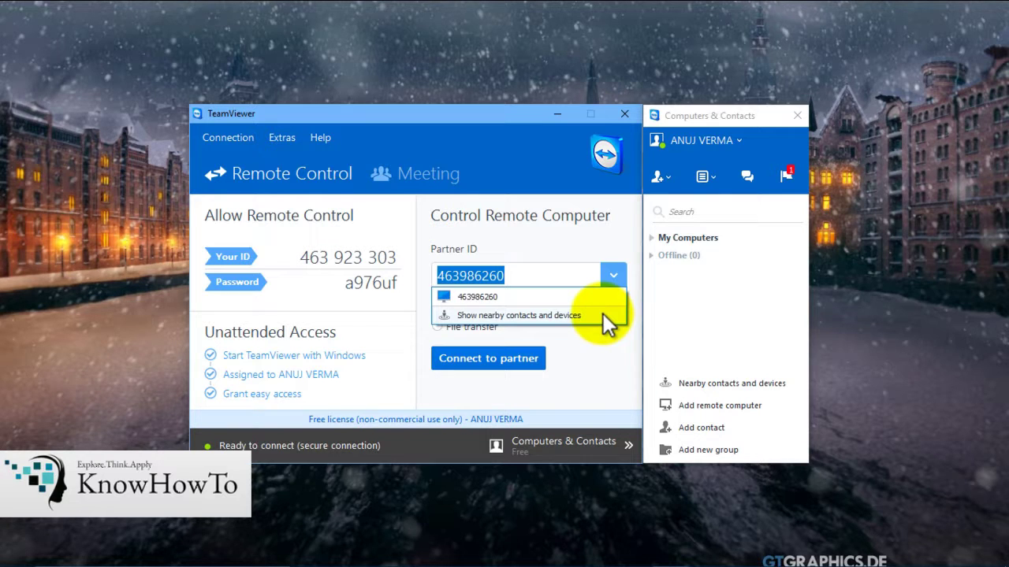
pyautogui.click(592, 335)
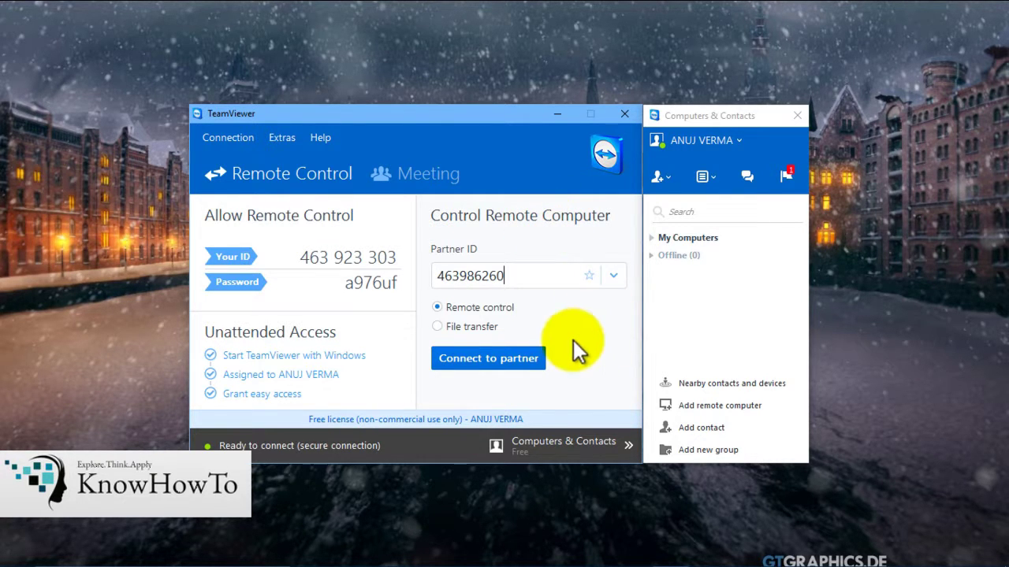
pyautogui.click(506, 357)
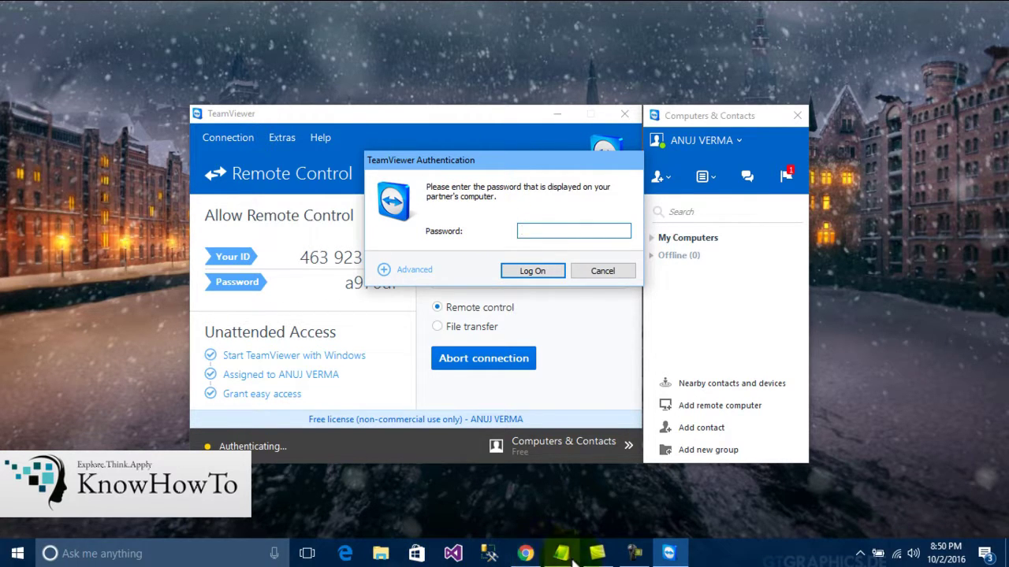
# Copy the partner's password from Notepad, paste it into the password prompt and log on
pyautogui.click(565, 554)
pyautogui.click(91, 130)
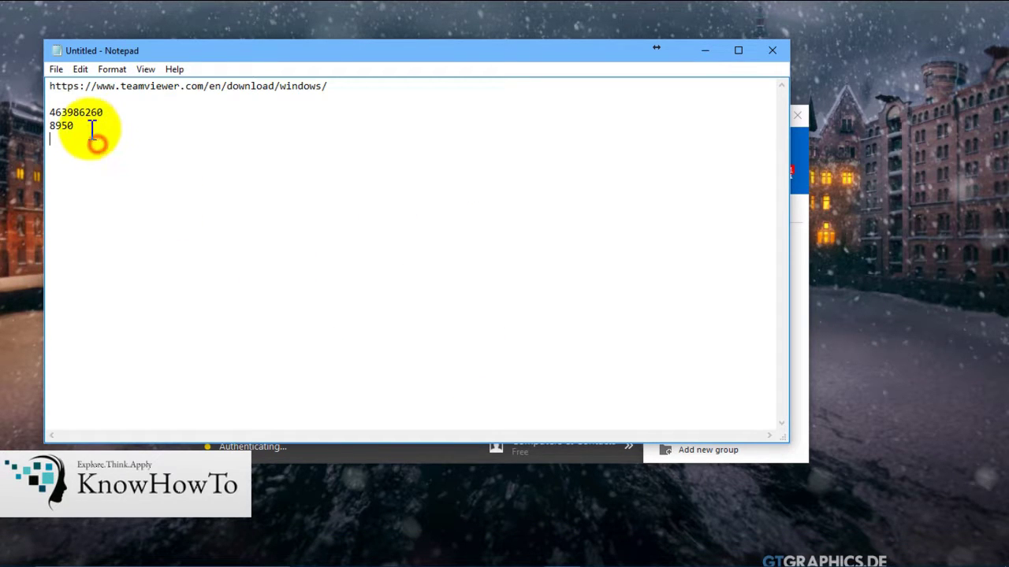
pyautogui.doubleClick(69, 128)
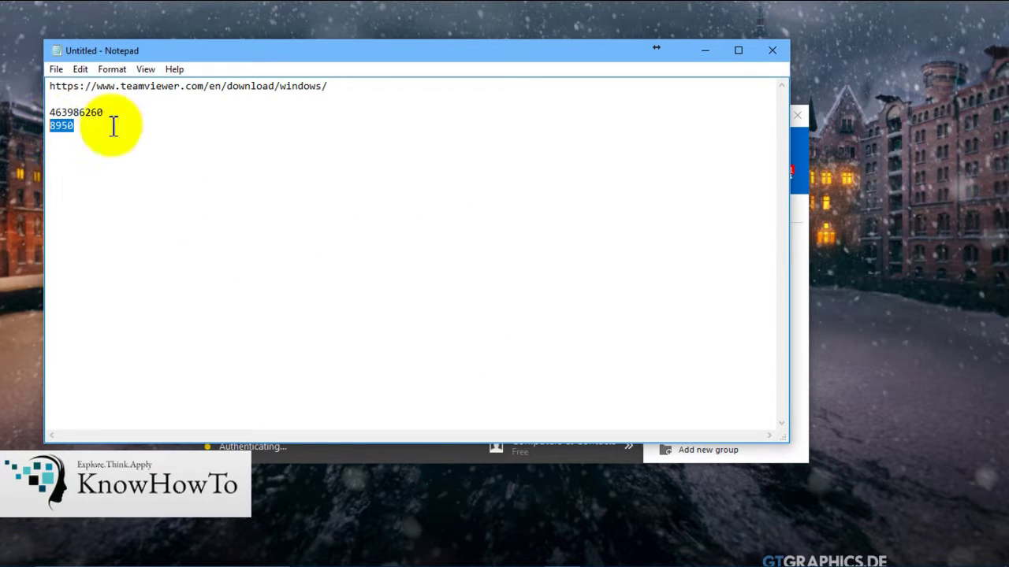
pyautogui.click(704, 50)
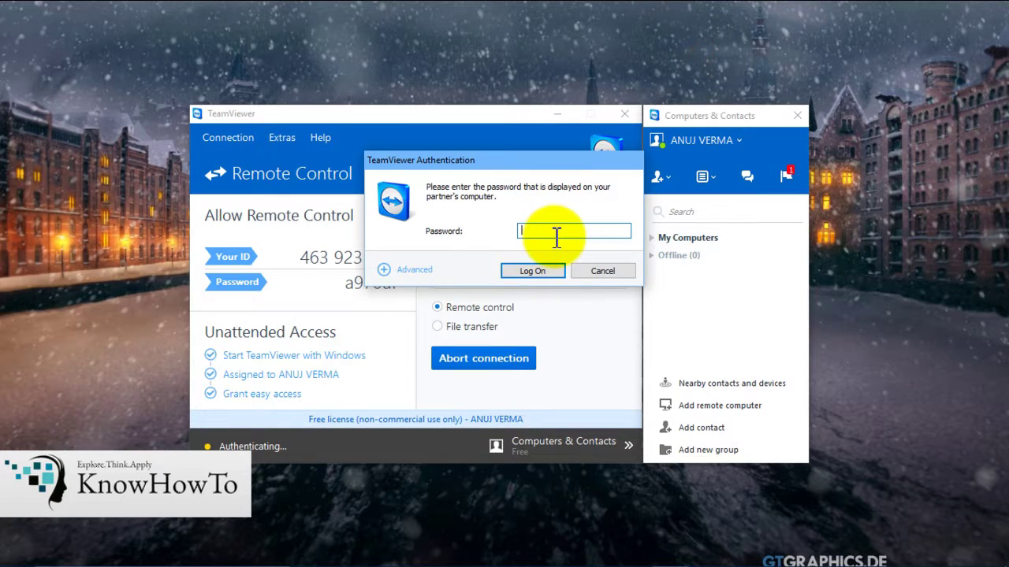
pyautogui.hotkey('ctrl', 'v')
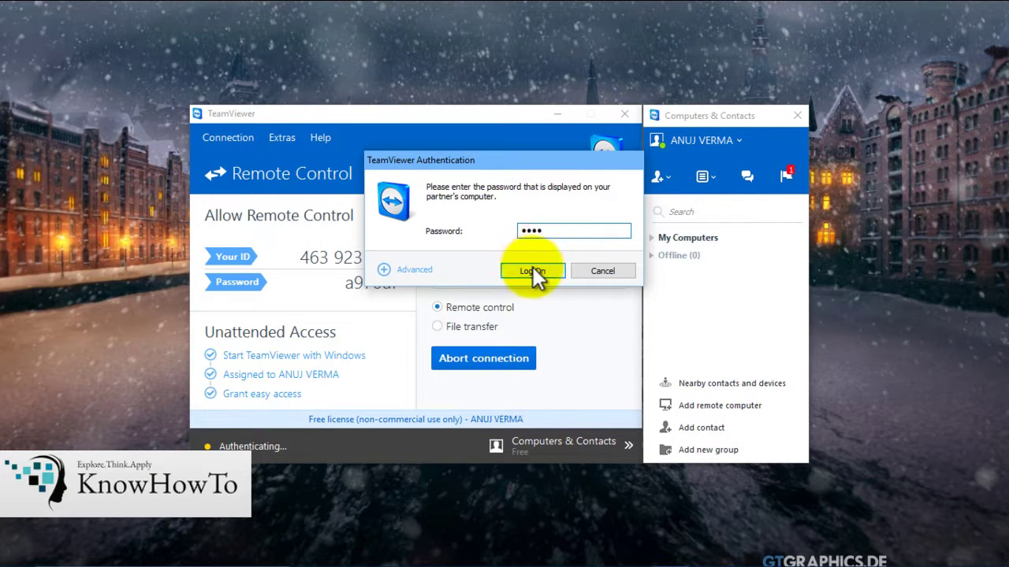
pyautogui.click(533, 270)
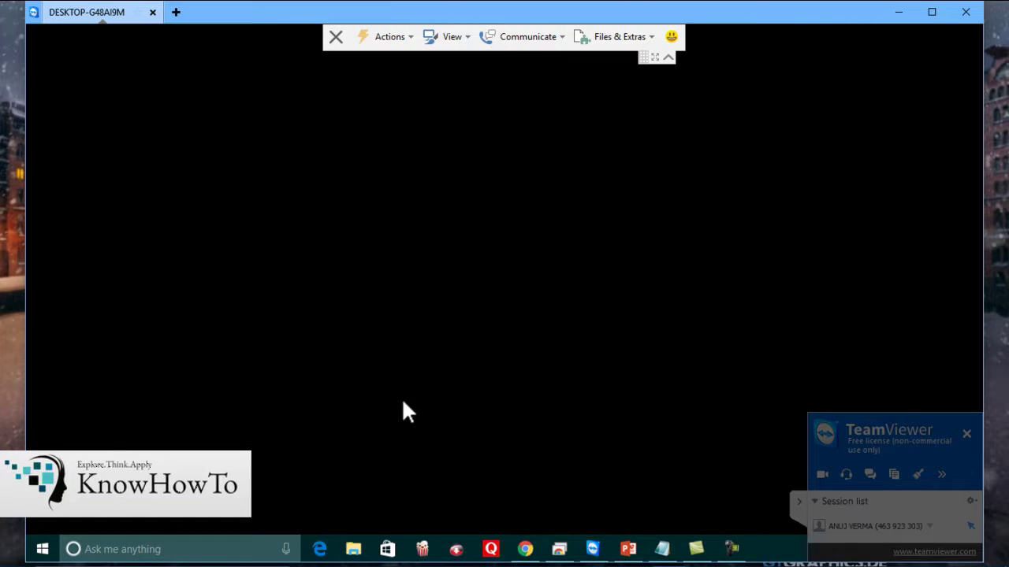
# Open the search panel on the remote computer's taskbar
pyautogui.click(156, 543)
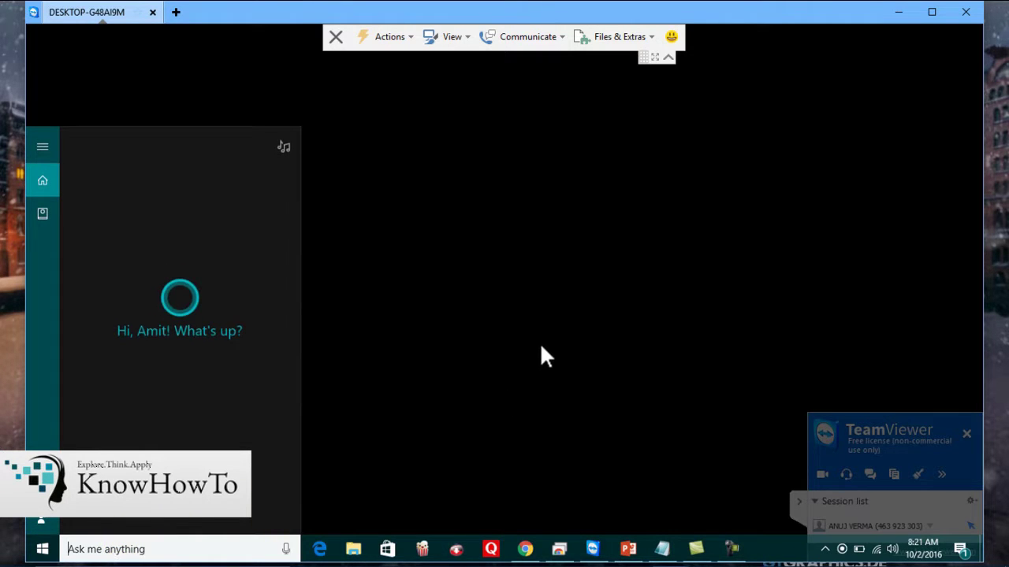
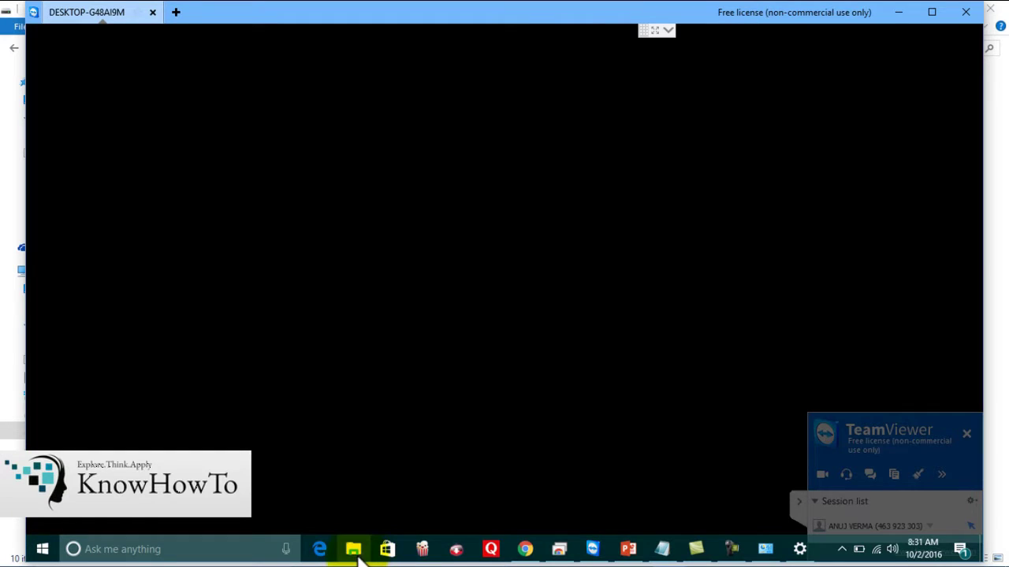
# Copy the Summer_Of_69(sumirbd.mobi) song from the remote Music folder, then minimize the TeamViewer session
pyautogui.click(354, 551)
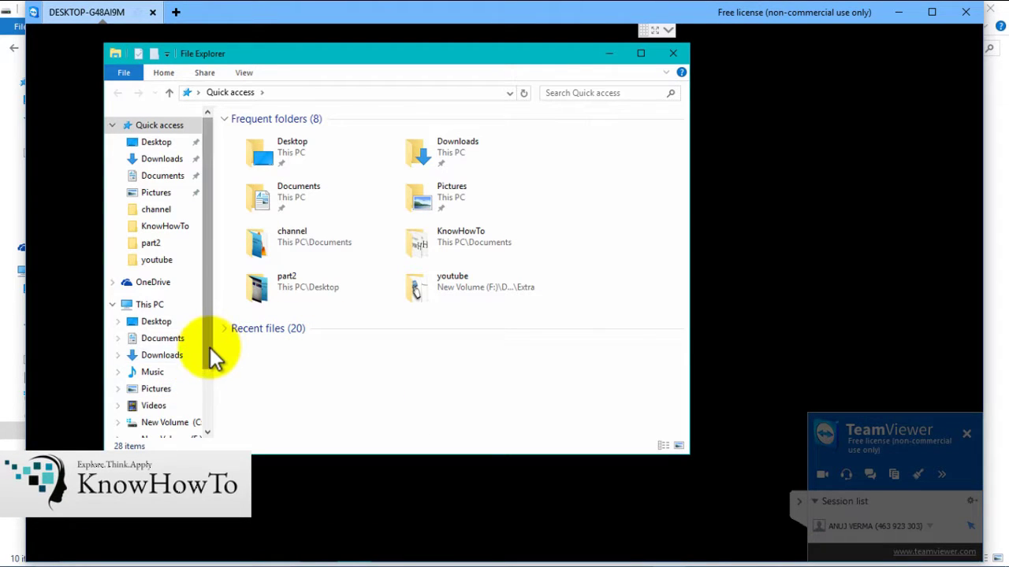
pyautogui.scroll(-2, 208, 371)
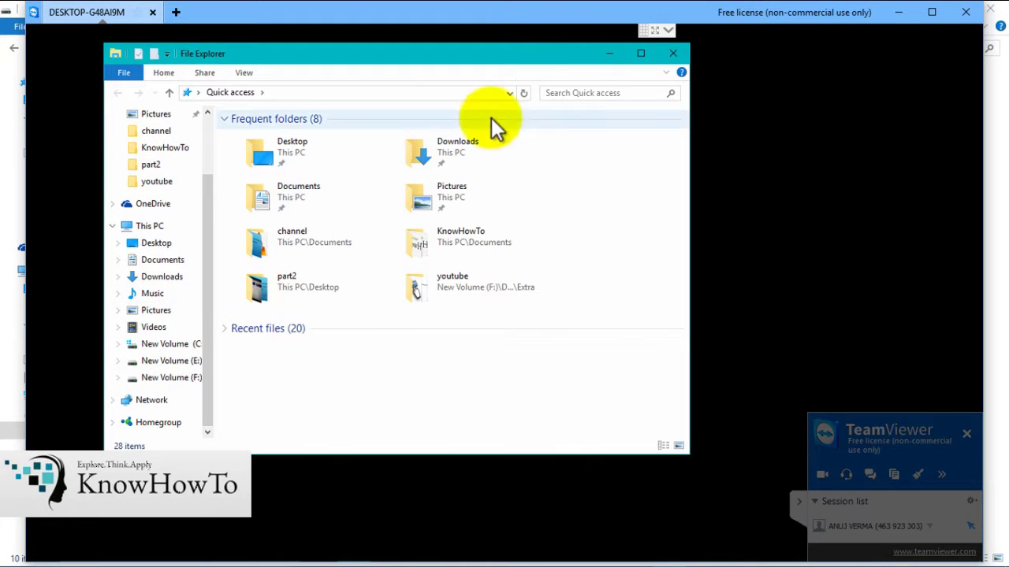
pyautogui.click(637, 58)
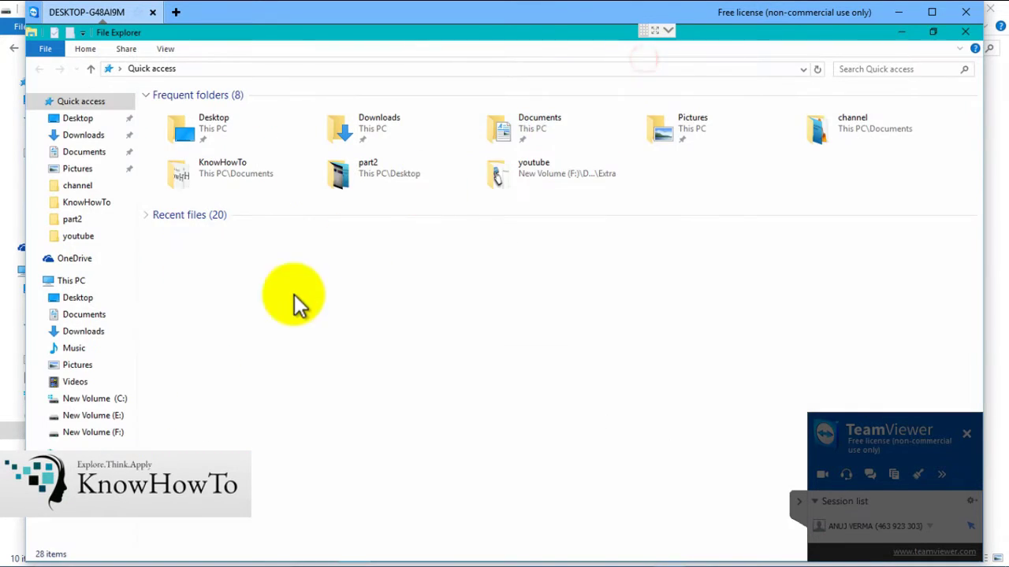
pyautogui.click(75, 351)
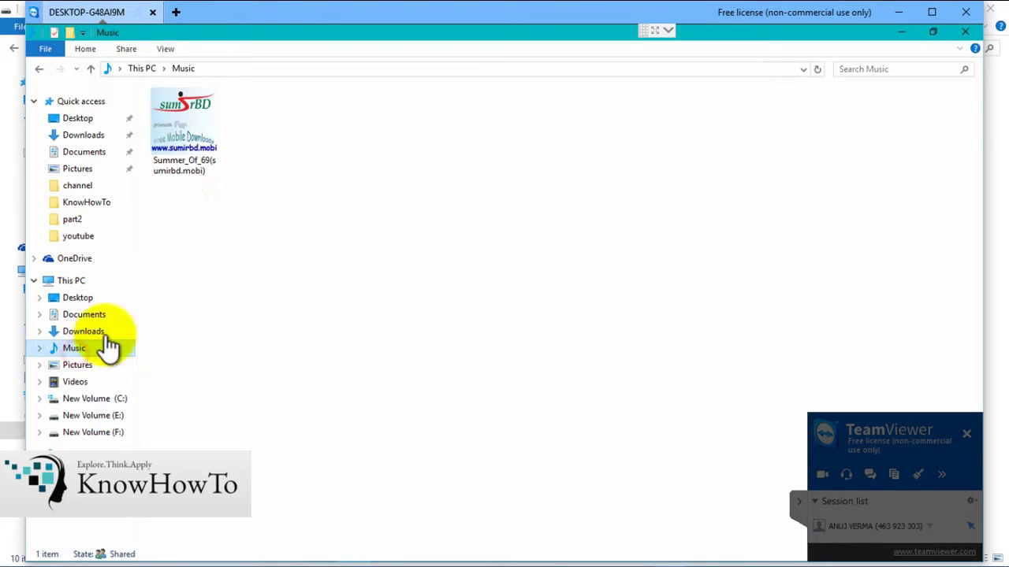
pyautogui.click(195, 160)
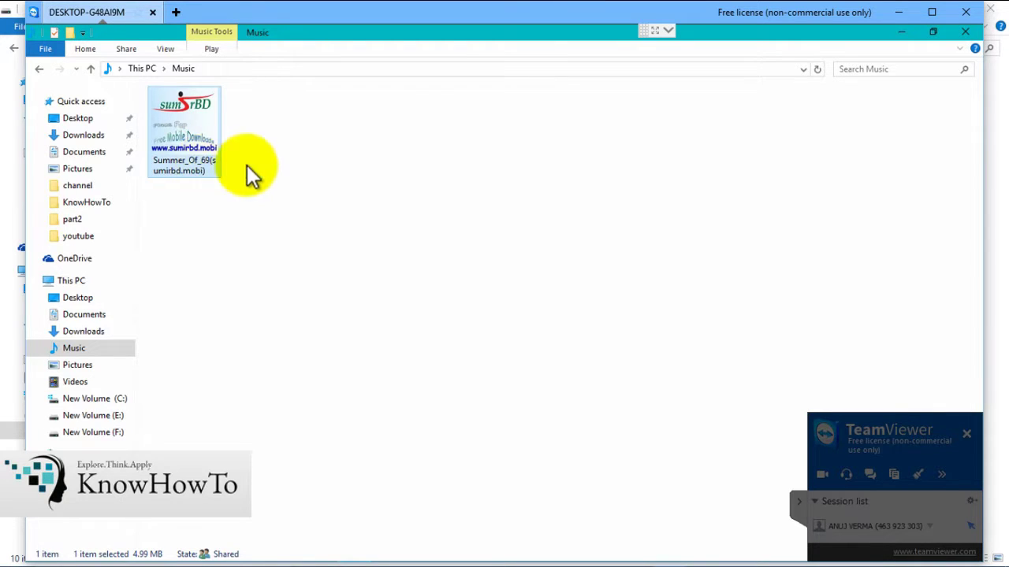
pyautogui.rightClick(184, 153)
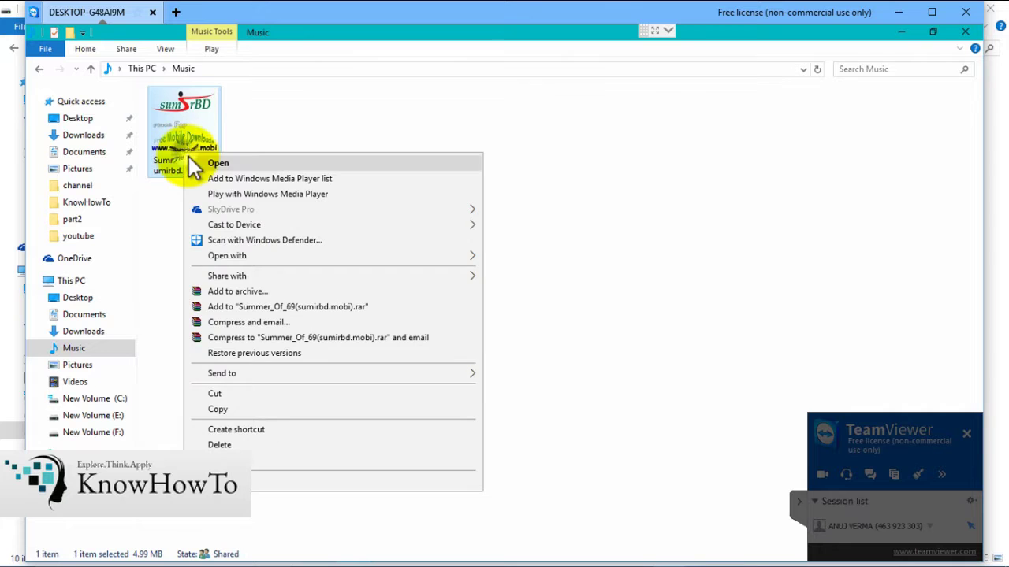
pyautogui.click(236, 409)
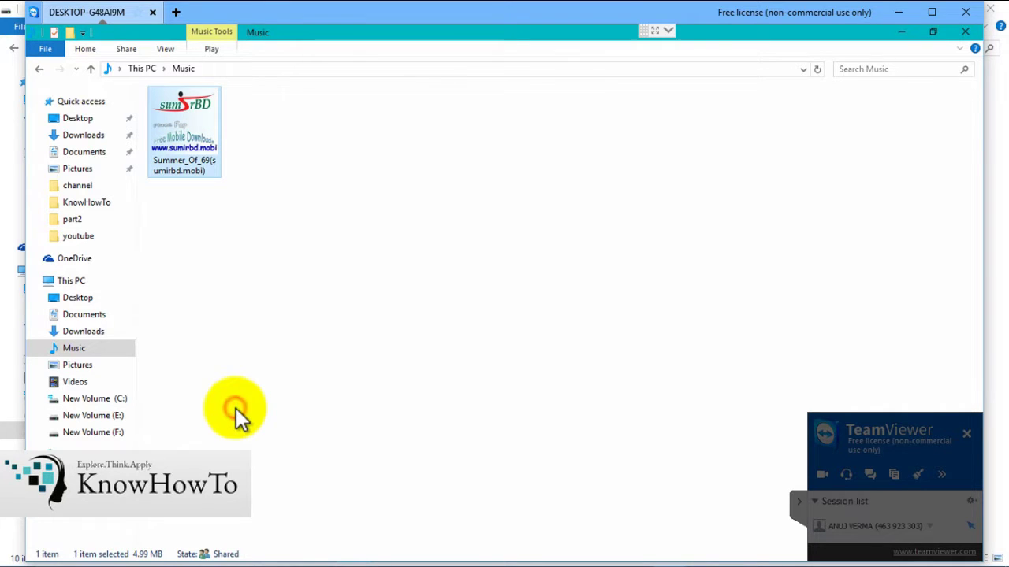
pyautogui.click(901, 14)
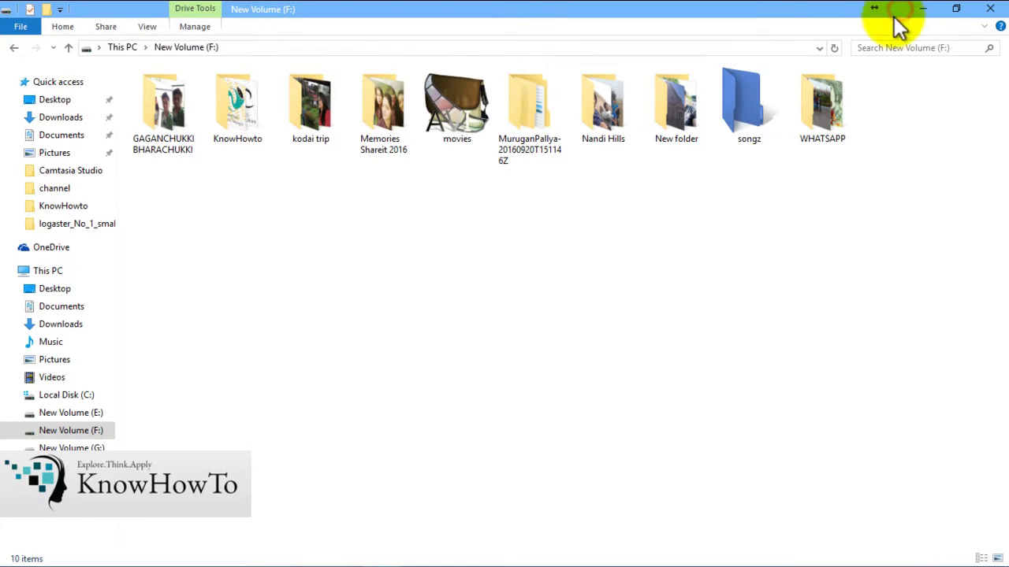
# Paste the copied Summer_Of_69 song into the local New Volume (F:) drive
pyautogui.rightClick(503, 223)
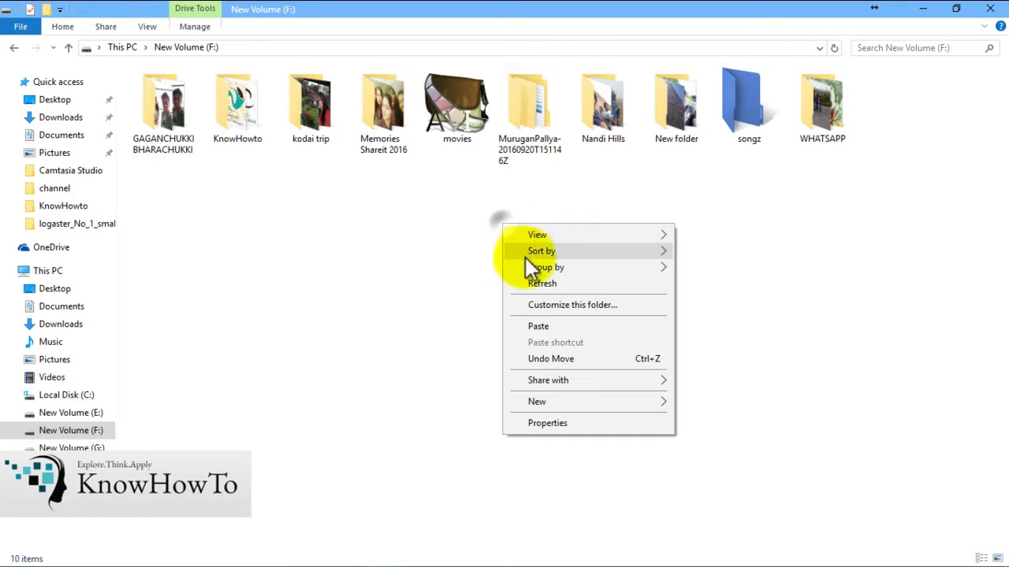
pyautogui.click(532, 325)
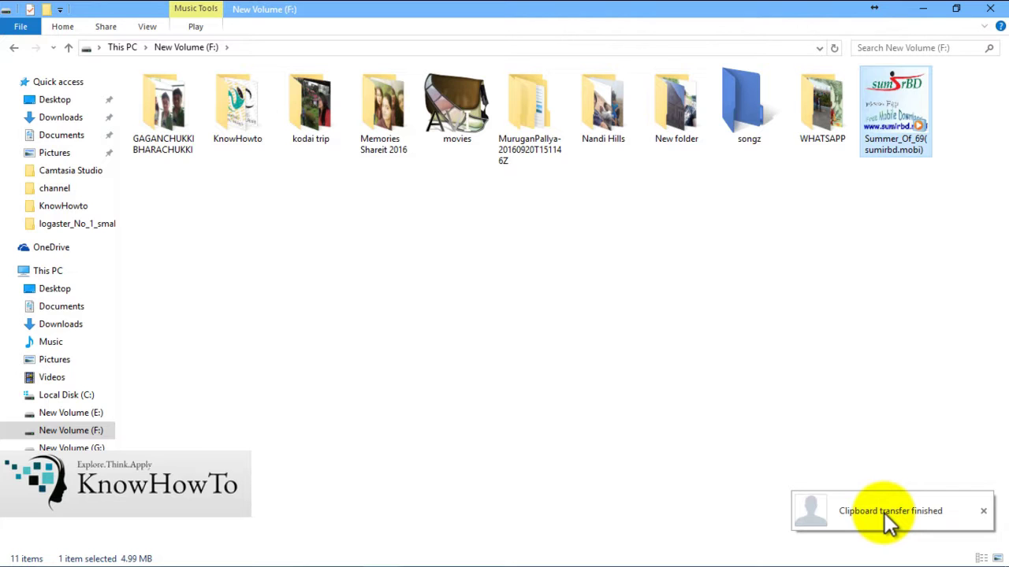
# Bring the DESKTOP-G48AI9M session back and close its File Explorer Music window
pyautogui.moveTo(733, 563)
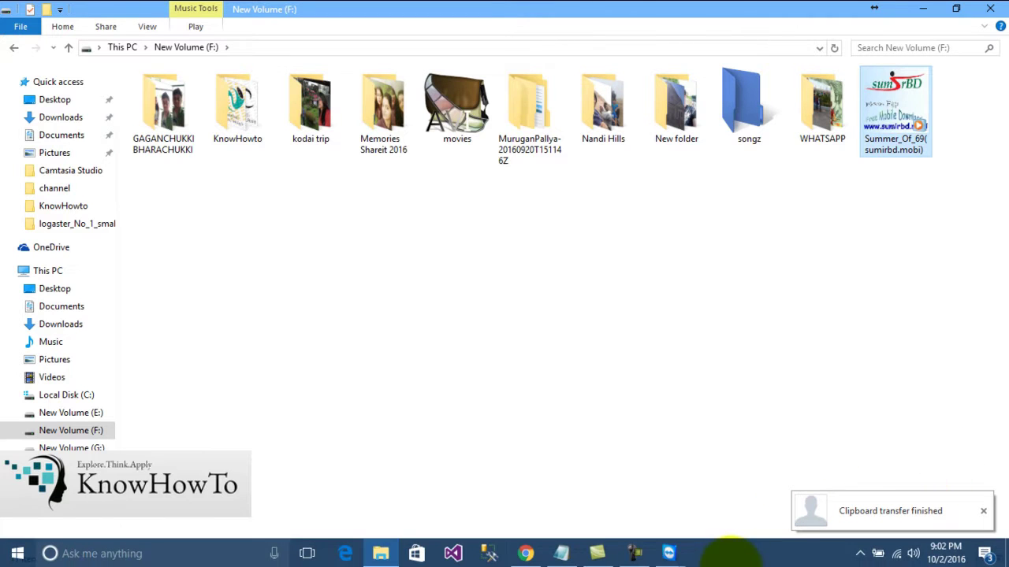
pyautogui.moveTo(671, 549)
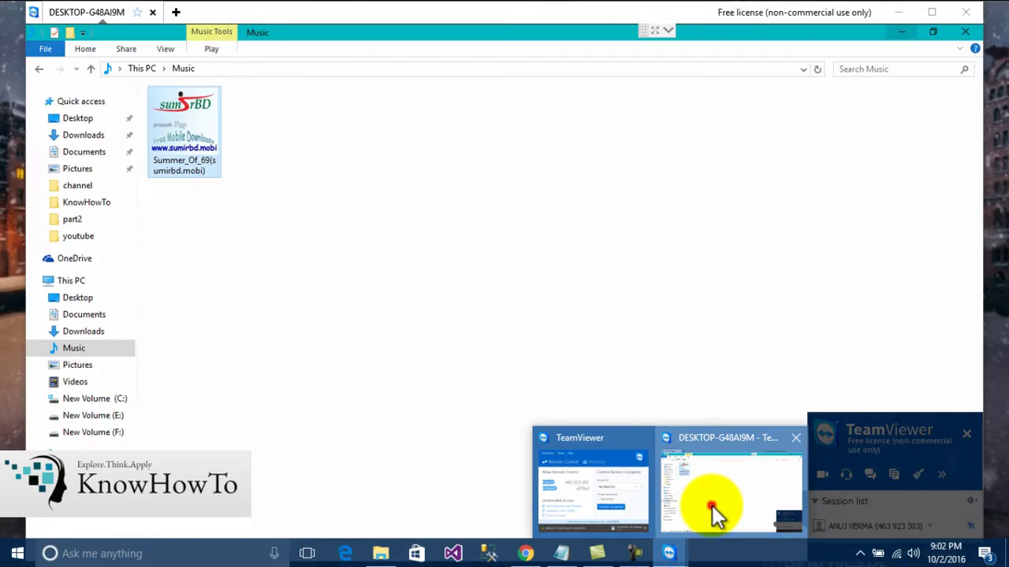
pyautogui.click(712, 505)
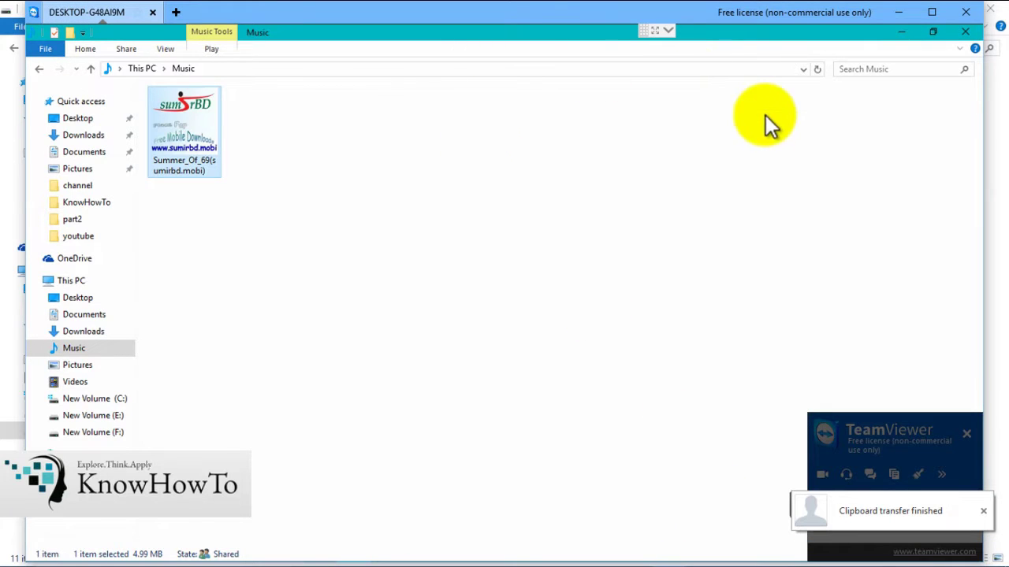
pyautogui.click(964, 32)
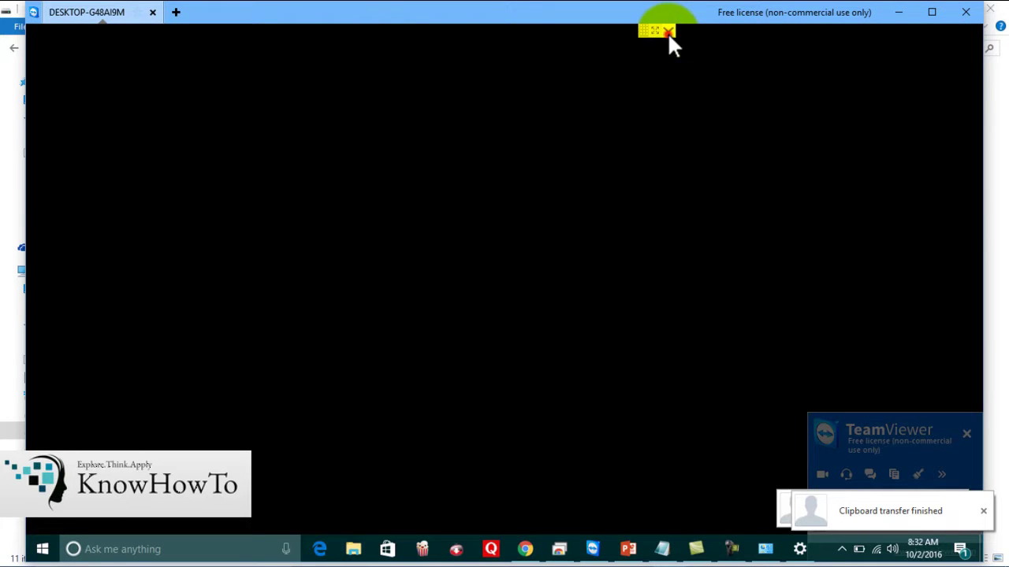
# Expand the session toolbar and review its Actions, View and Communicate menus in turn
pyautogui.click(668, 32)
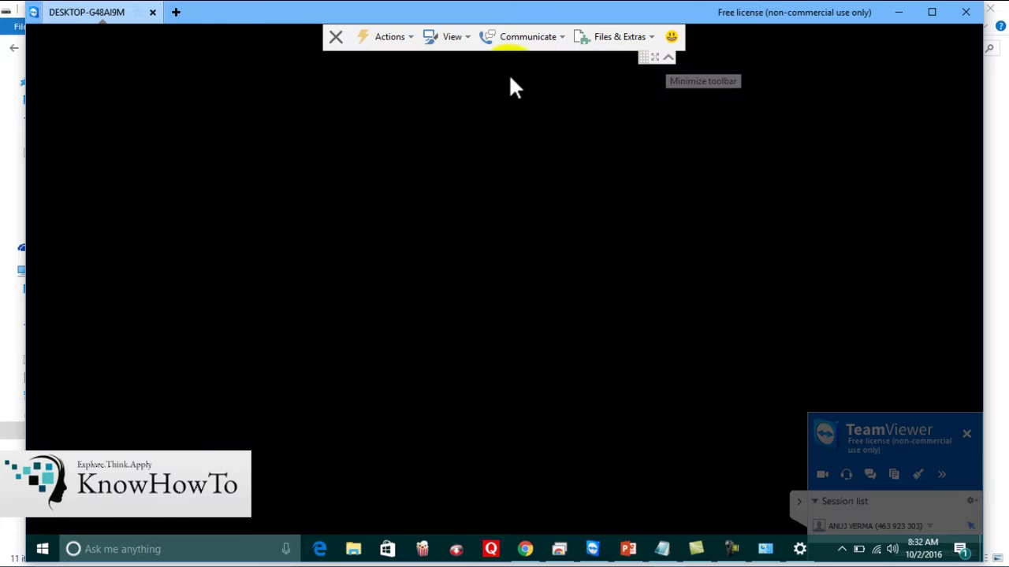
pyautogui.click(410, 41)
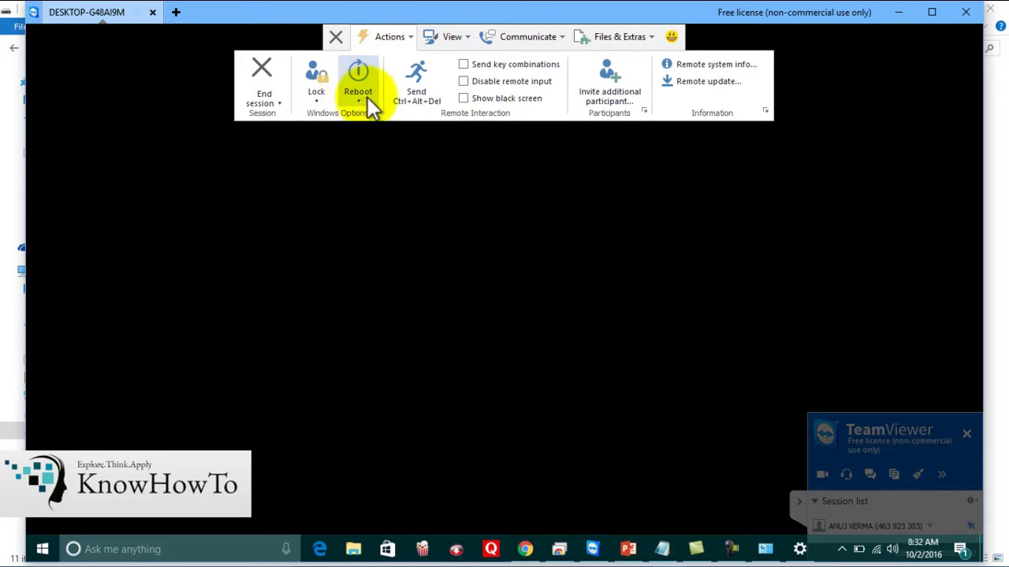
pyautogui.click(464, 42)
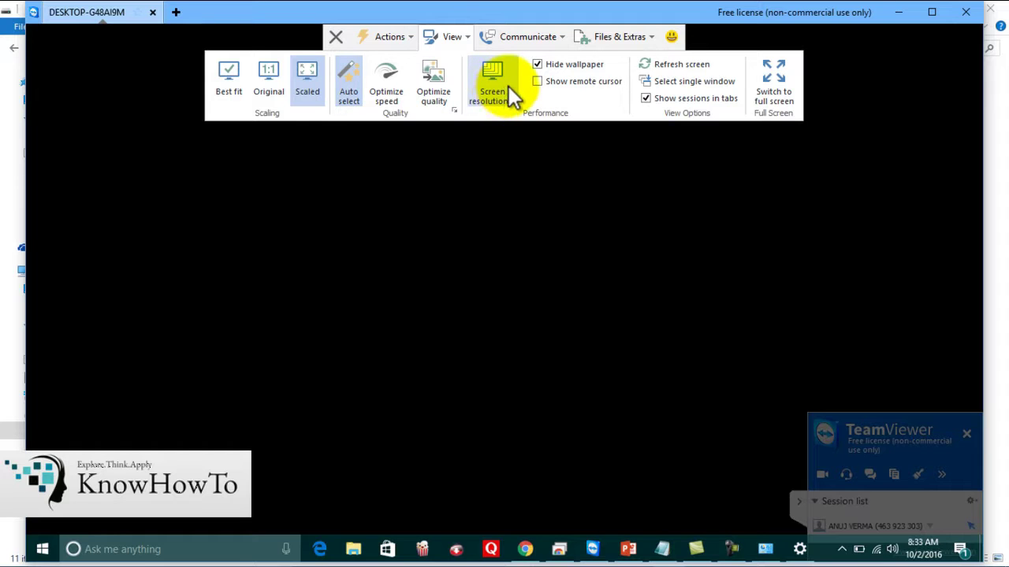
pyautogui.click(520, 41)
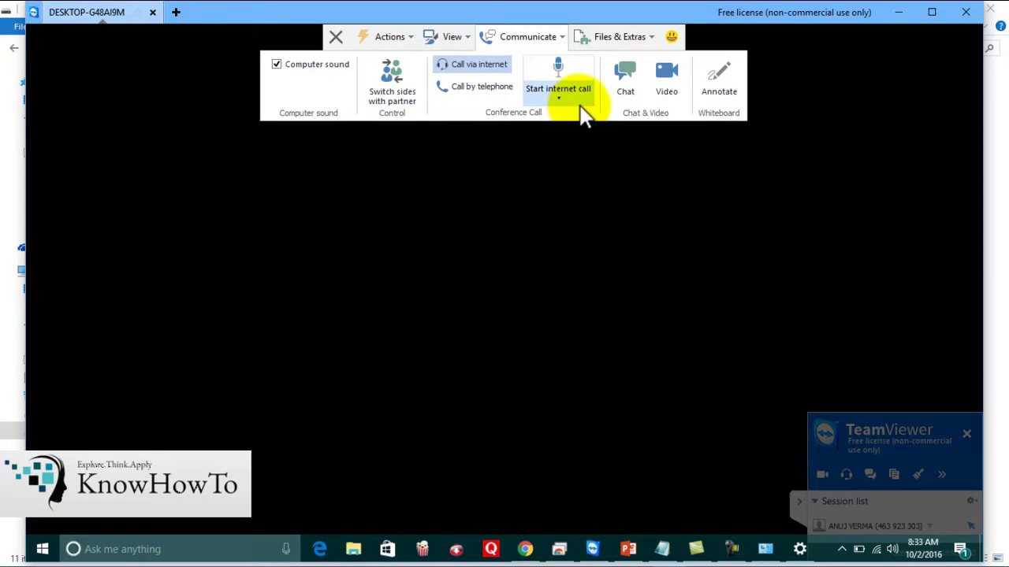
# Review the Files & Extras options, then dismiss that panel
pyautogui.click(617, 39)
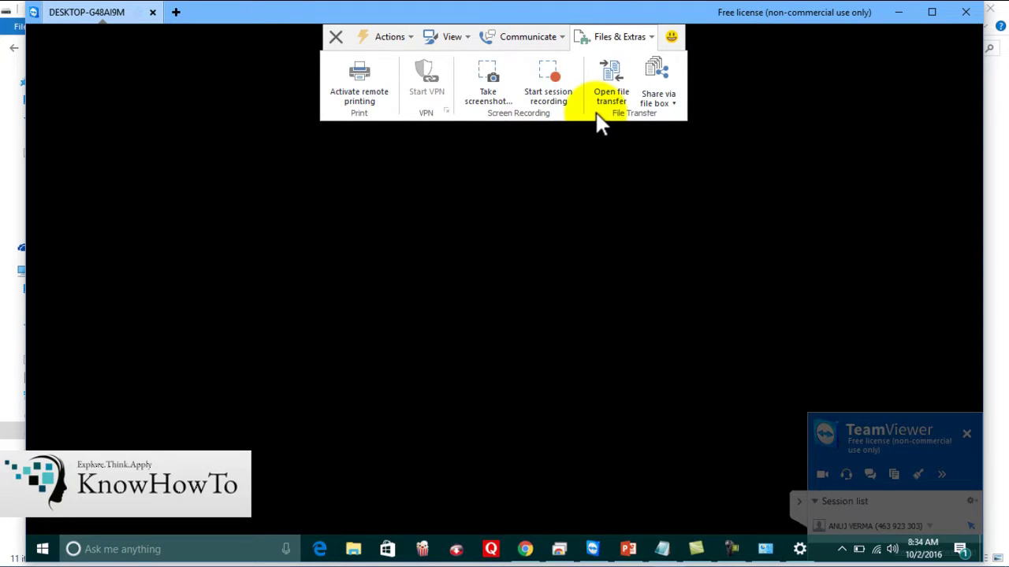
pyautogui.click(720, 103)
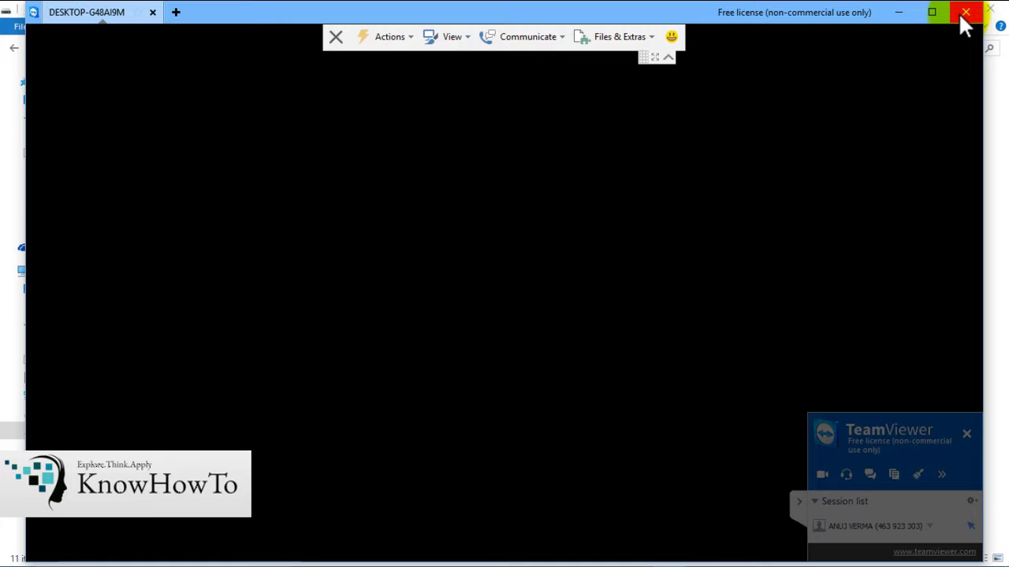
# End the remote session, dismiss the sponsored-session notice, and close the contacts panel and TeamViewer
pyautogui.click(965, 12)
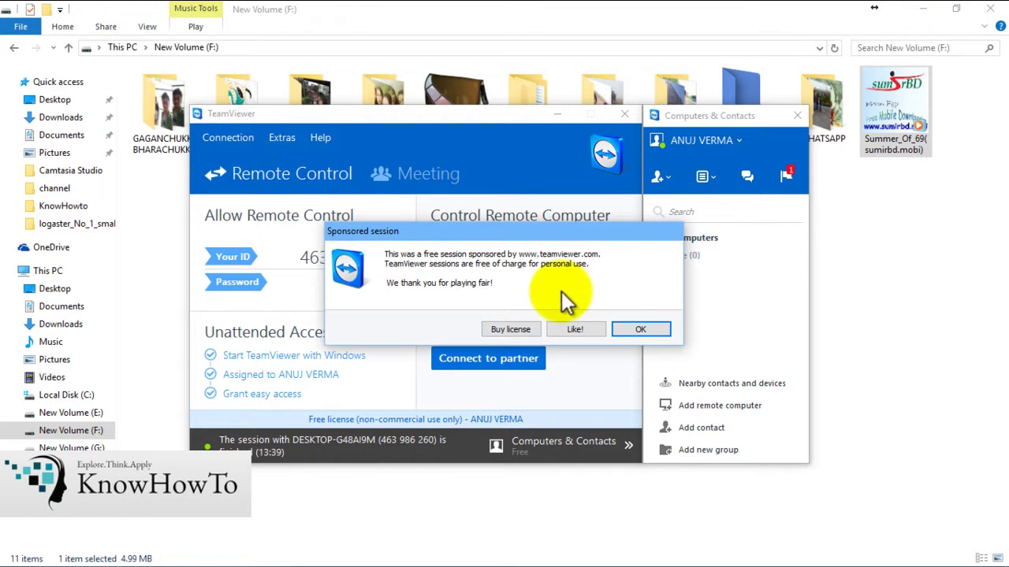
pyautogui.click(638, 328)
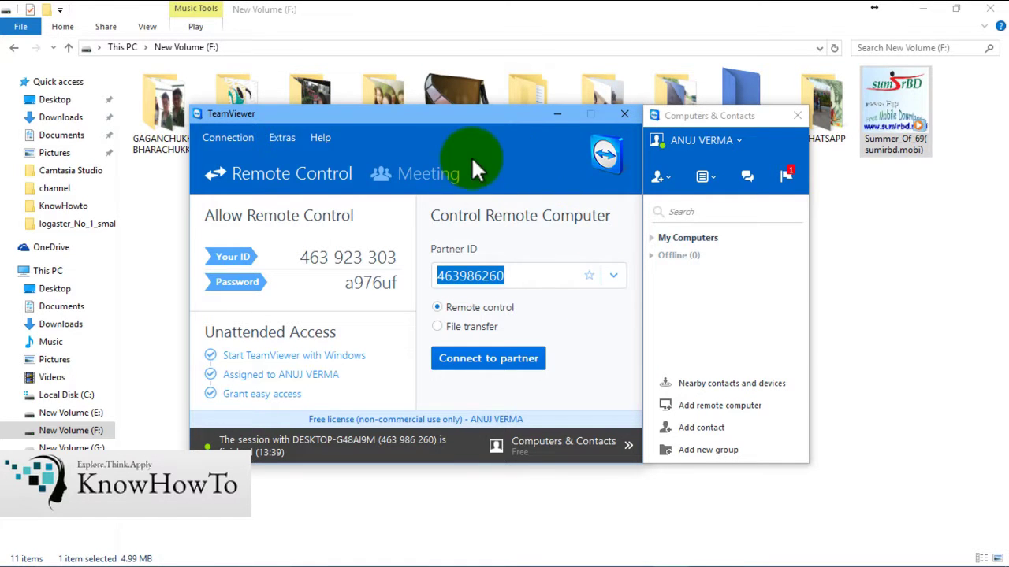
pyautogui.click(998, 24)
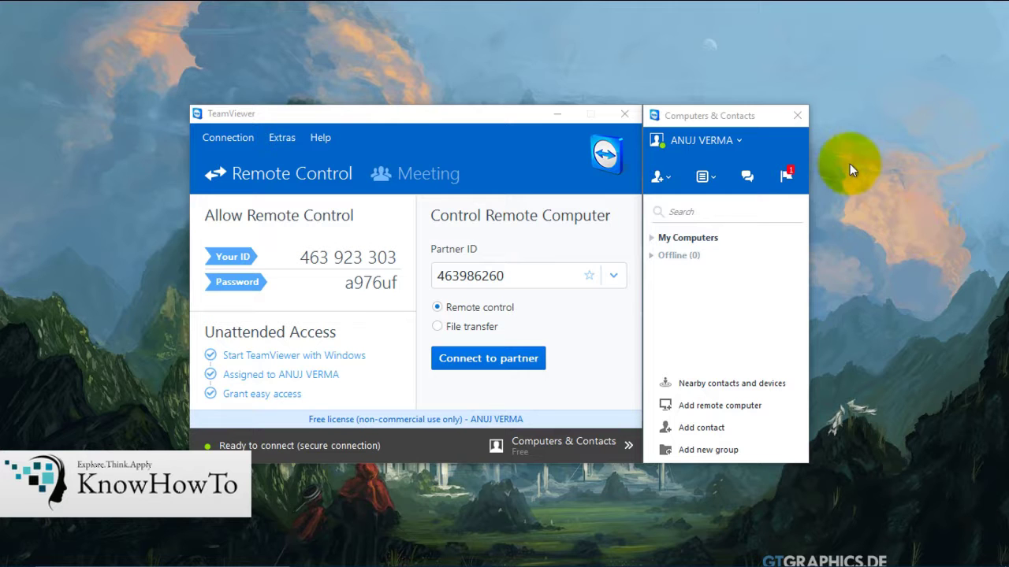
pyautogui.click(799, 115)
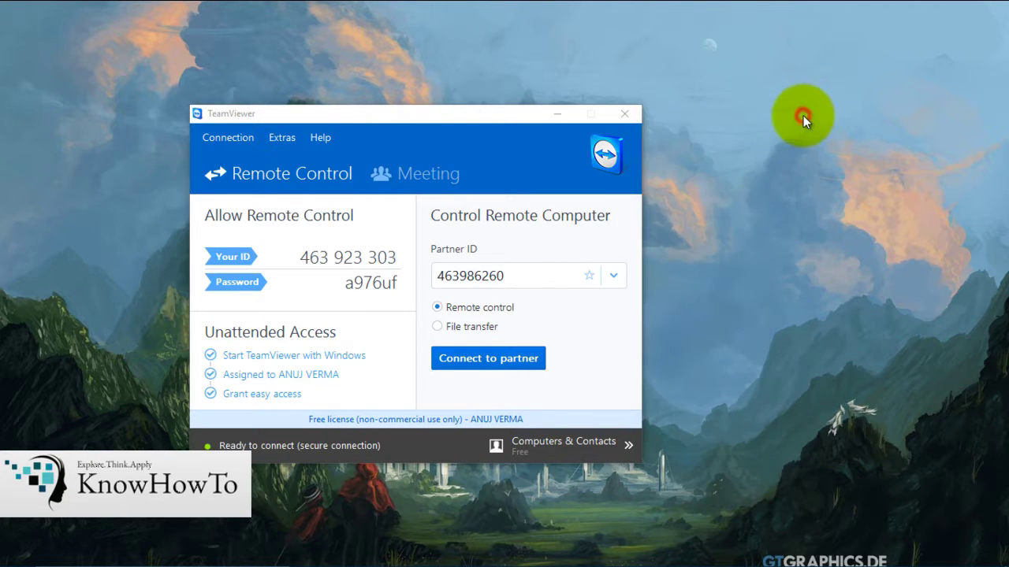
pyautogui.click(631, 112)
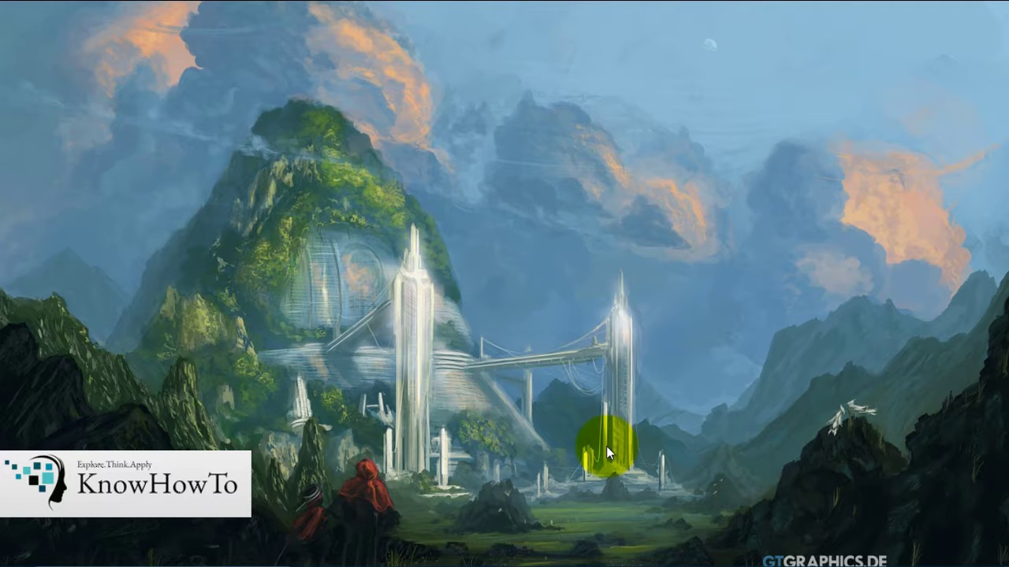
# Launch Chrome and open the Web Store from its Apps page
pyautogui.click(535, 560)
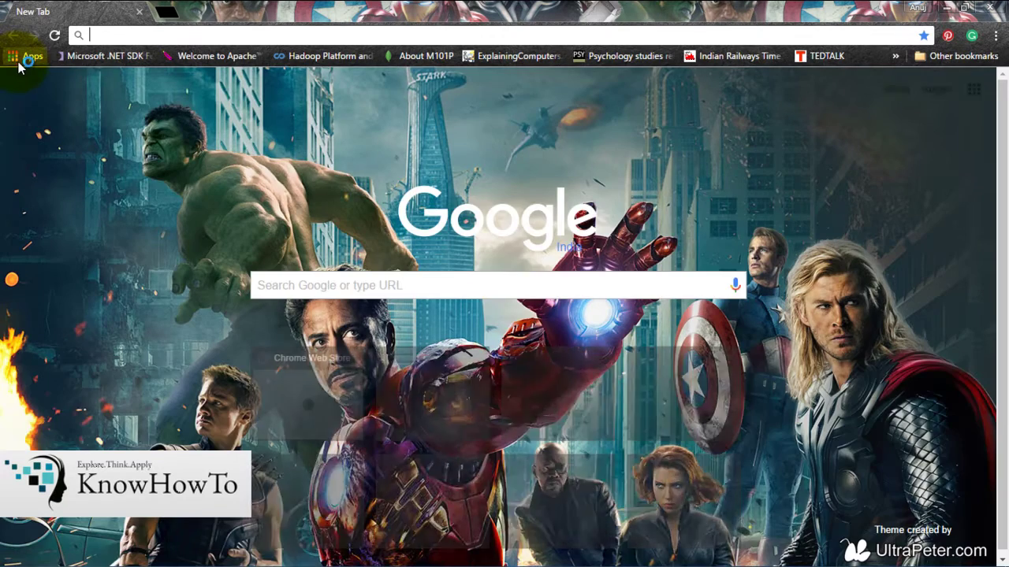
pyautogui.click(16, 58)
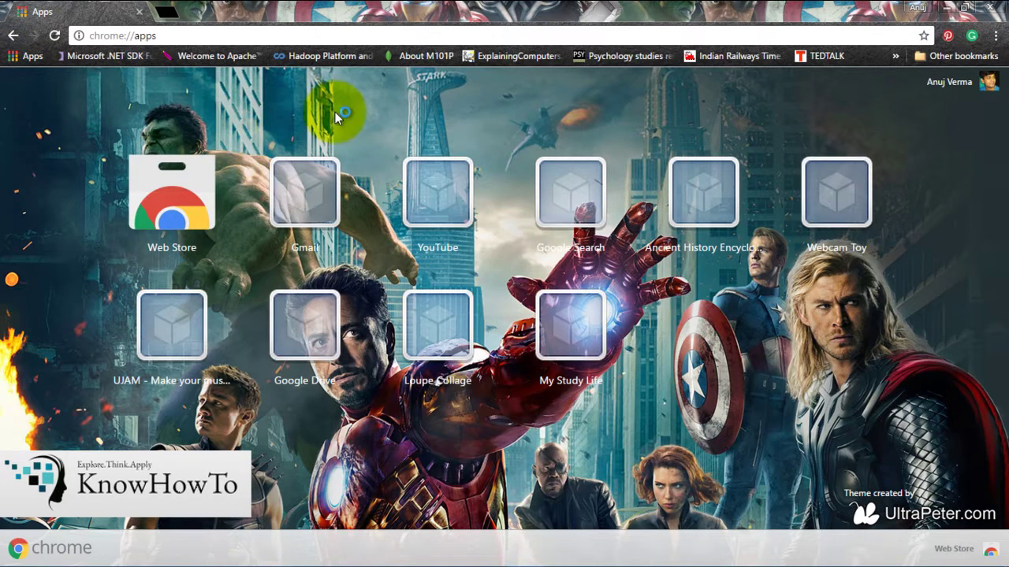
pyautogui.click(182, 181)
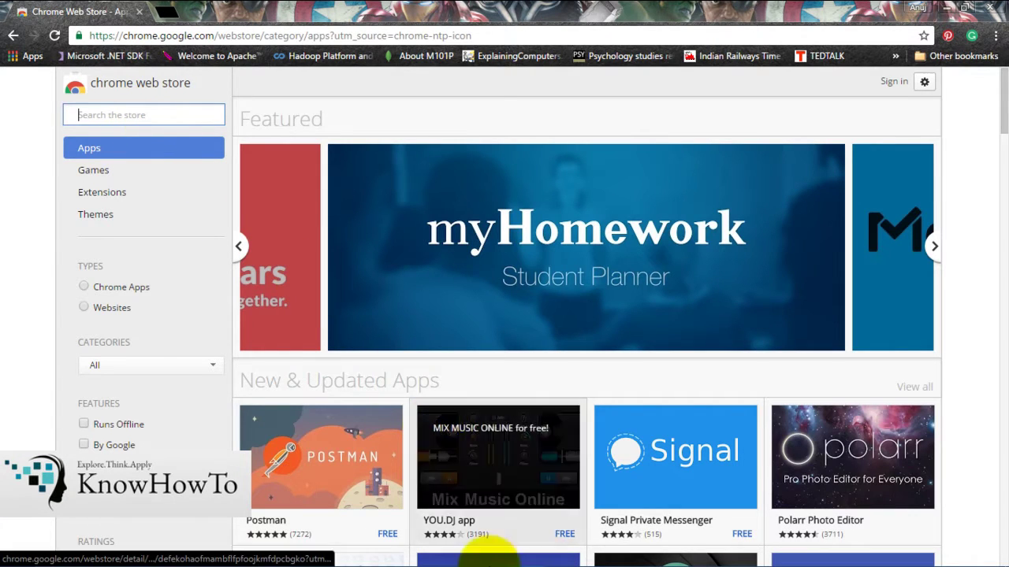
# Copy the name 'Chrome Remote Desktop' from the Notepad notes
pyautogui.click(571, 555)
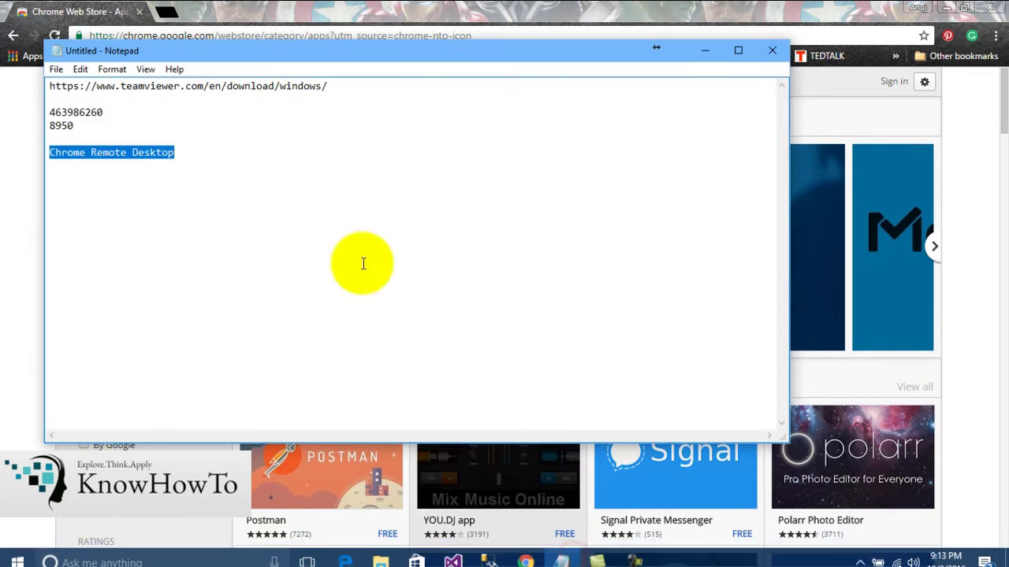
pyautogui.click(316, 209)
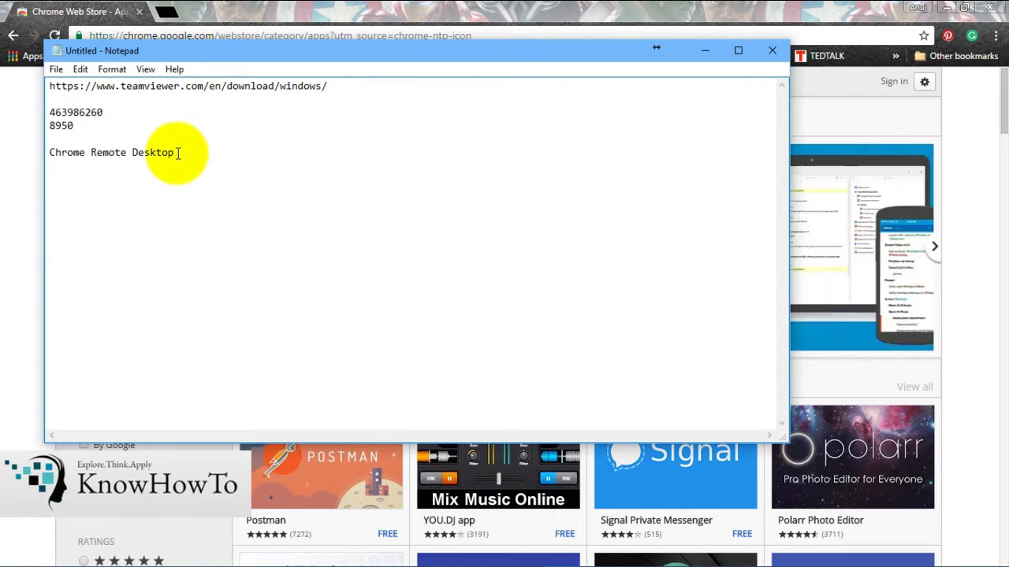
pyautogui.moveTo(174, 152); pyautogui.dragTo(276, 84)
pyautogui.click(488, 190)
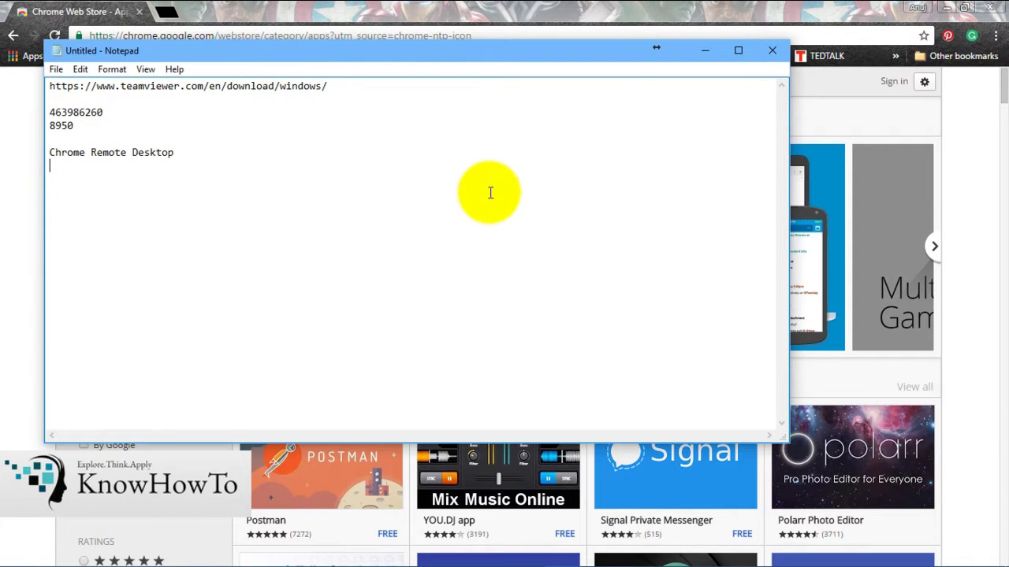
pyautogui.click(704, 49)
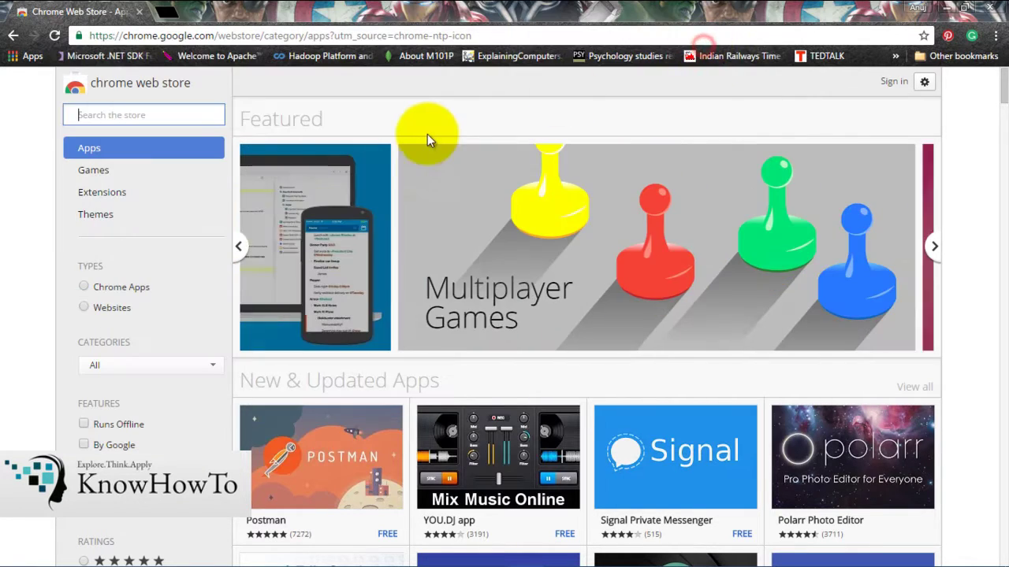
# Search the store for 'chrome remote desktop extension'
pyautogui.click(182, 119)
pyautogui.write('Chrome Remote Desktop')
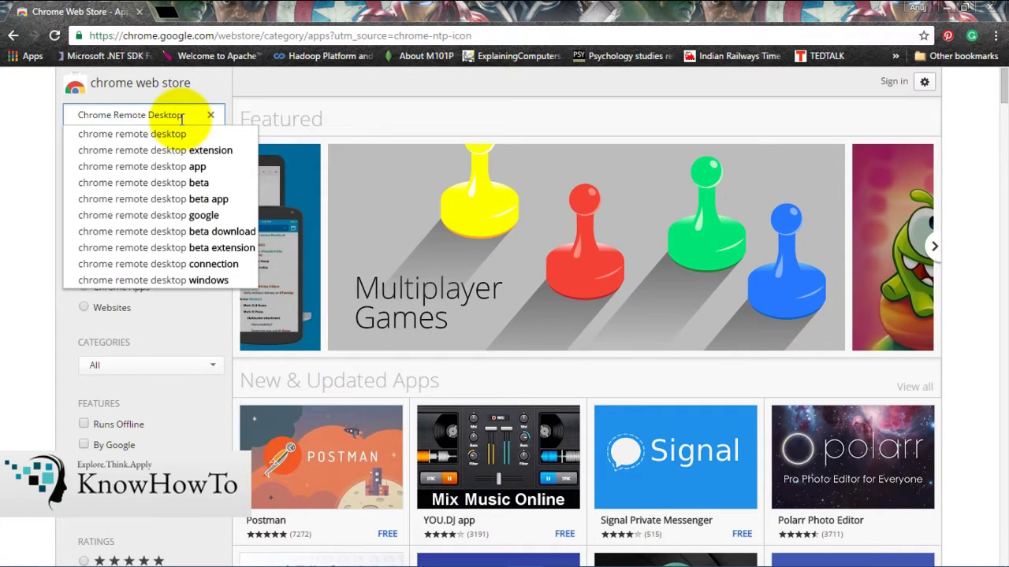
pyautogui.press('Down')
pyautogui.press('Down')
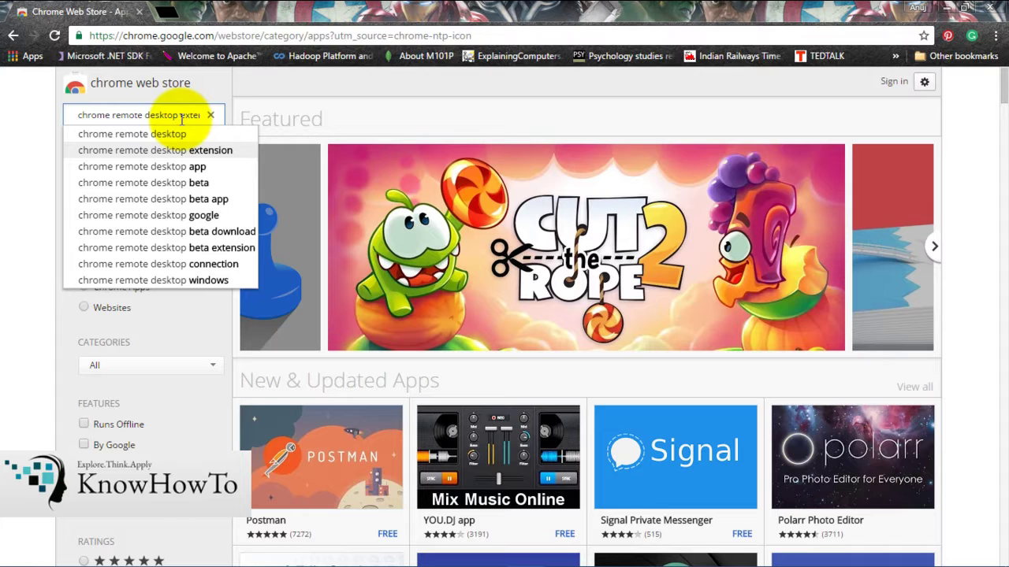
pyautogui.press('Return')
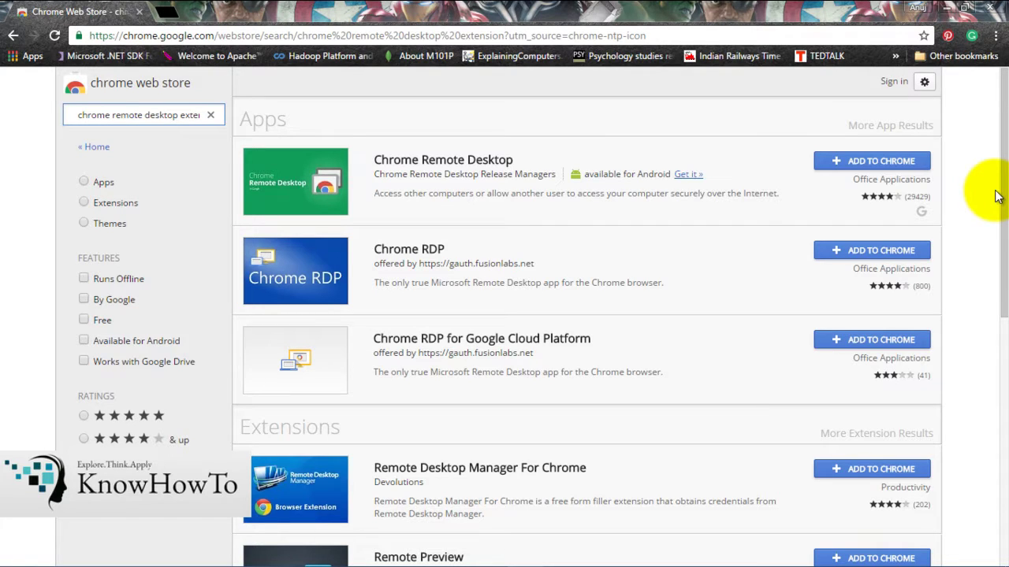
# Install Chrome Remote Desktop into Chrome, confirming with Add app
pyautogui.click(914, 162)
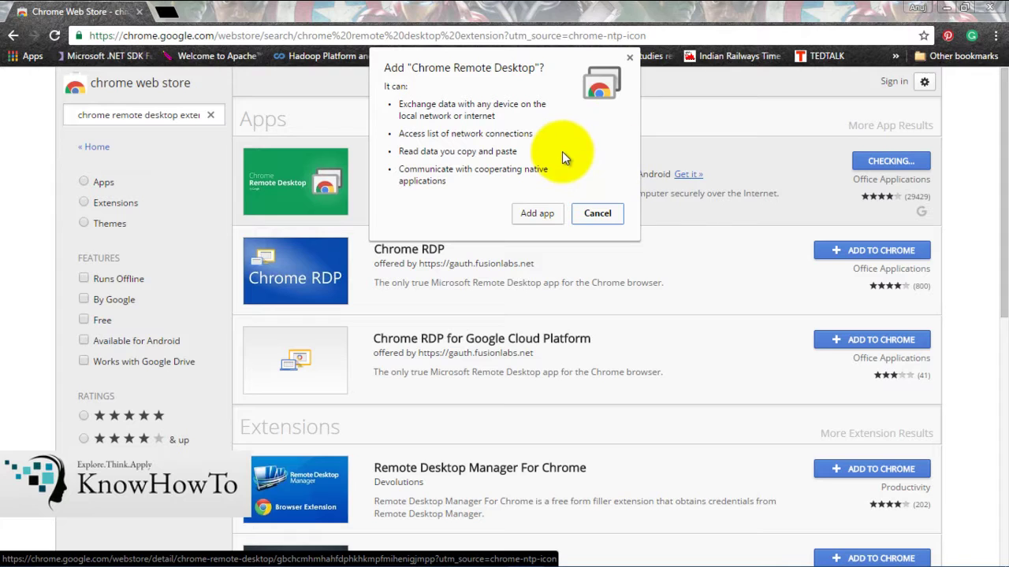
pyautogui.click(539, 214)
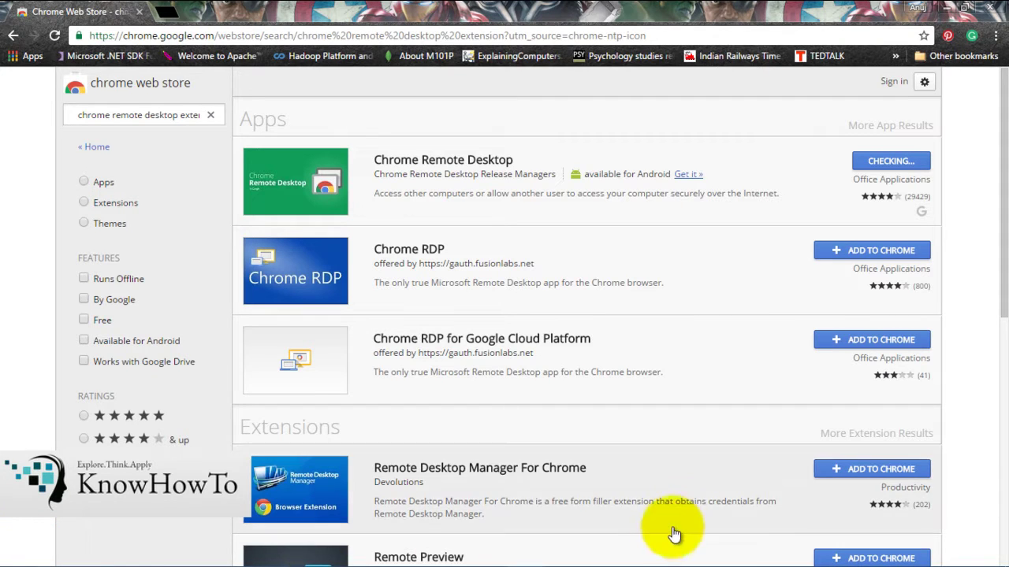
pyautogui.moveTo(670, 561)
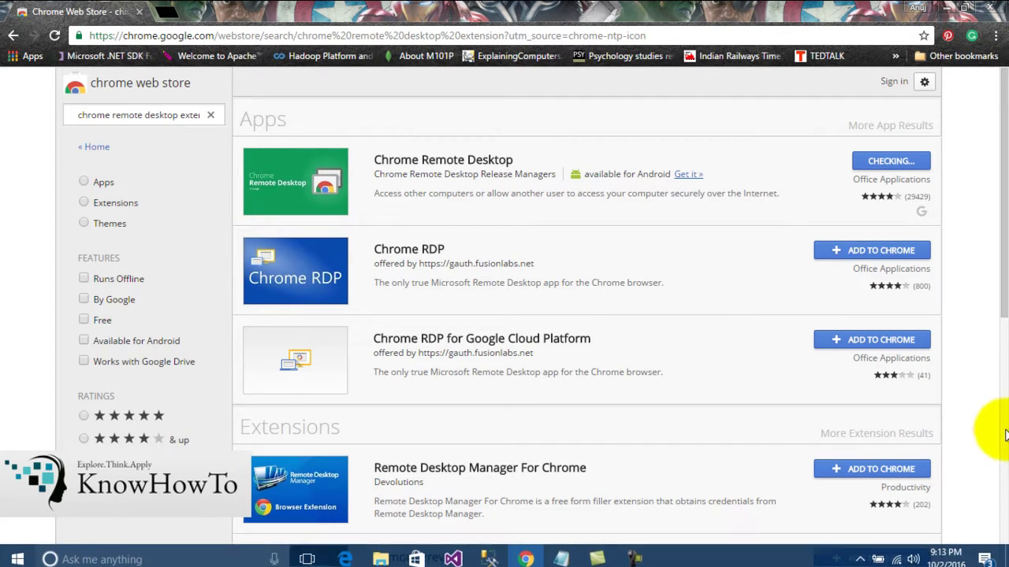
pyautogui.scroll(-1, 989, 292)
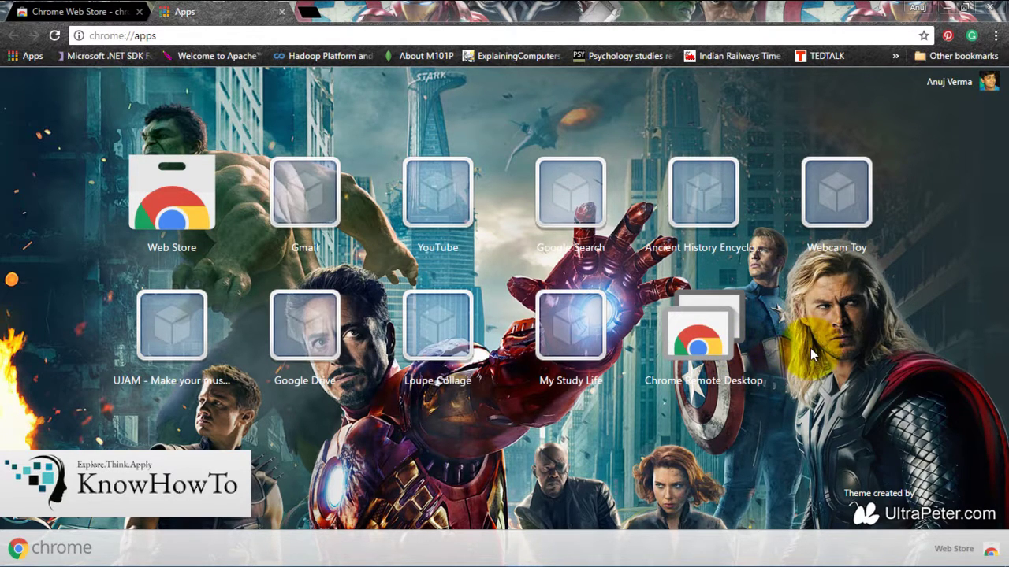
# Launch Chrome Remote Desktop and choose Share under Remote Assistance
pyautogui.click(717, 341)
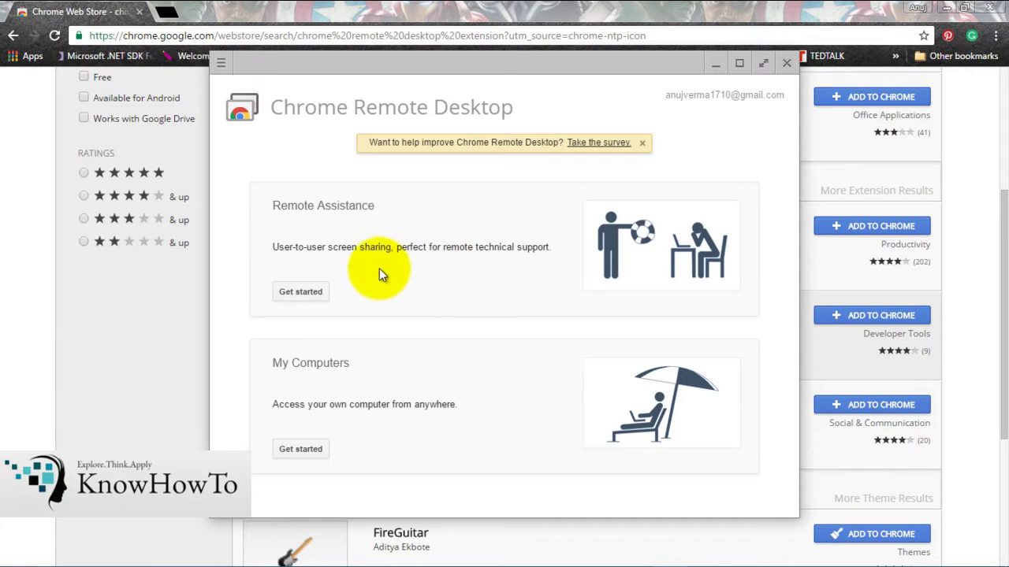
pyautogui.click(301, 291)
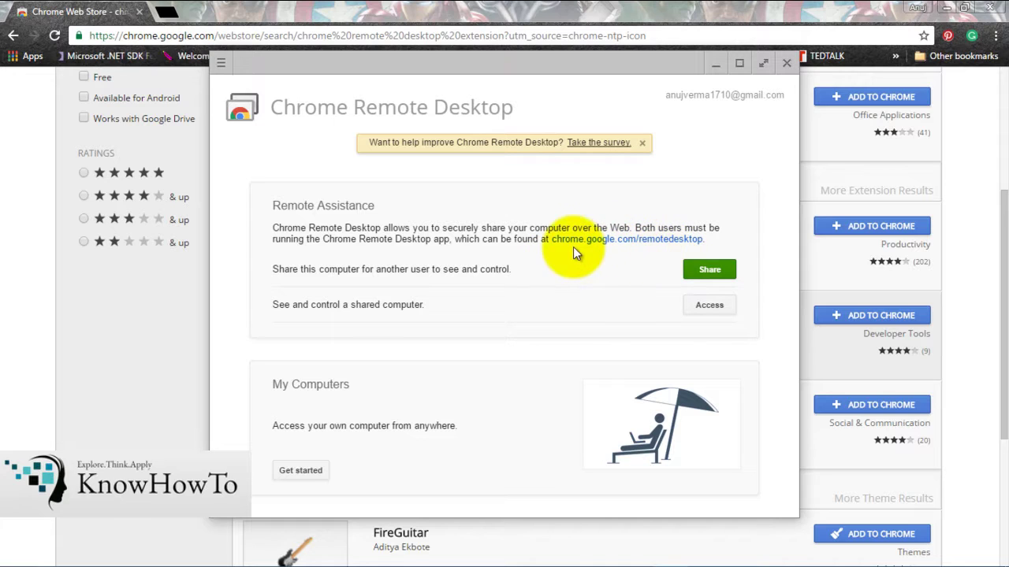
pyautogui.click(709, 269)
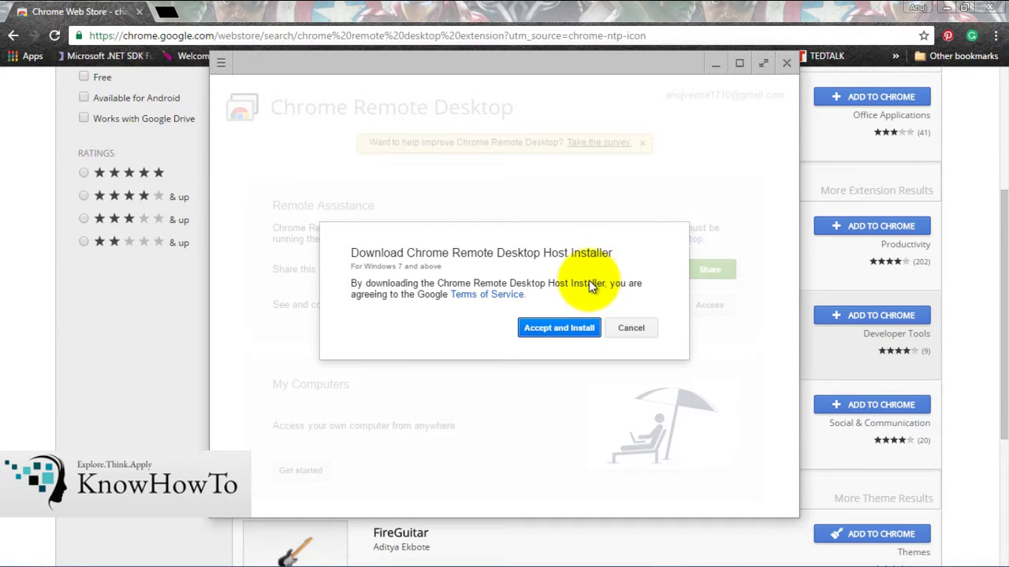
# Accept the terms, save chromeremotedesktophost.msi to Pictures, and show all downloads
pyautogui.click(570, 327)
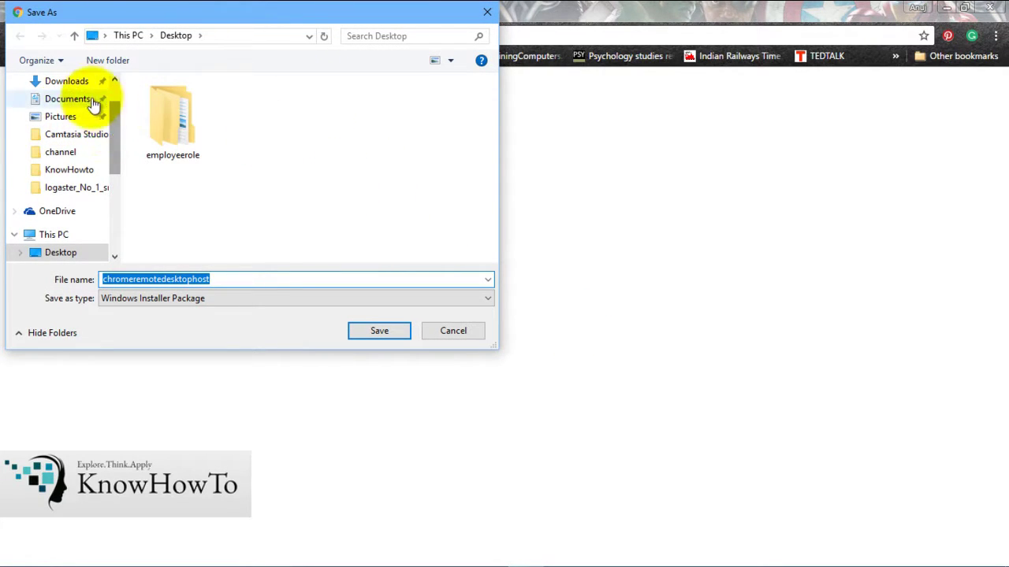
pyautogui.click(71, 82)
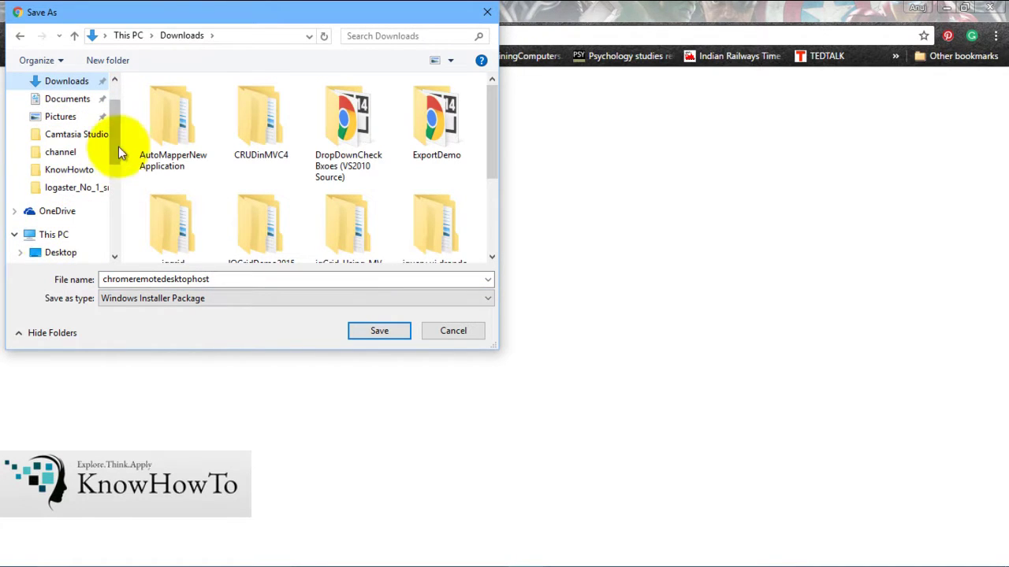
pyautogui.click(83, 116)
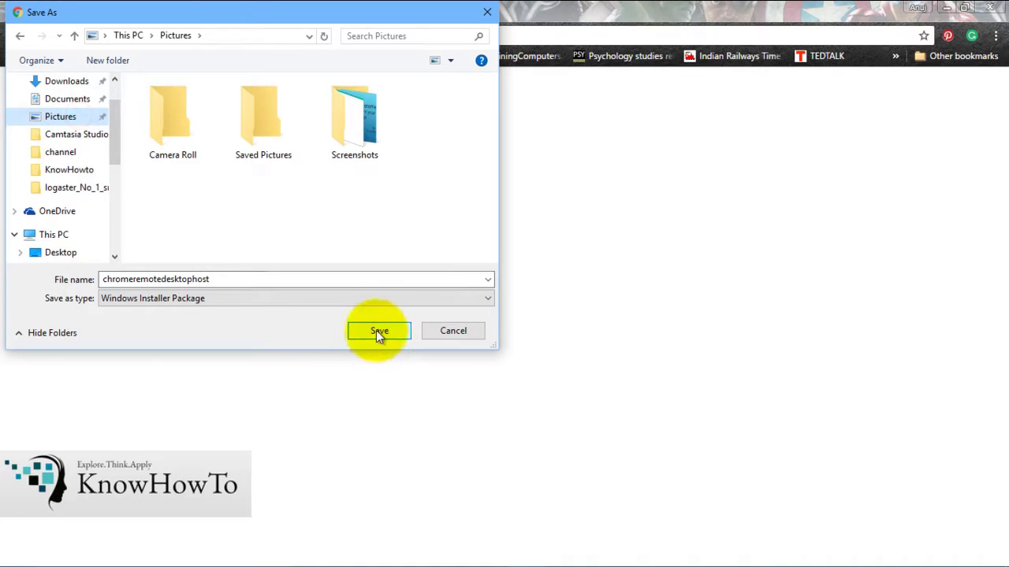
pyautogui.click(378, 332)
pyautogui.click(954, 548)
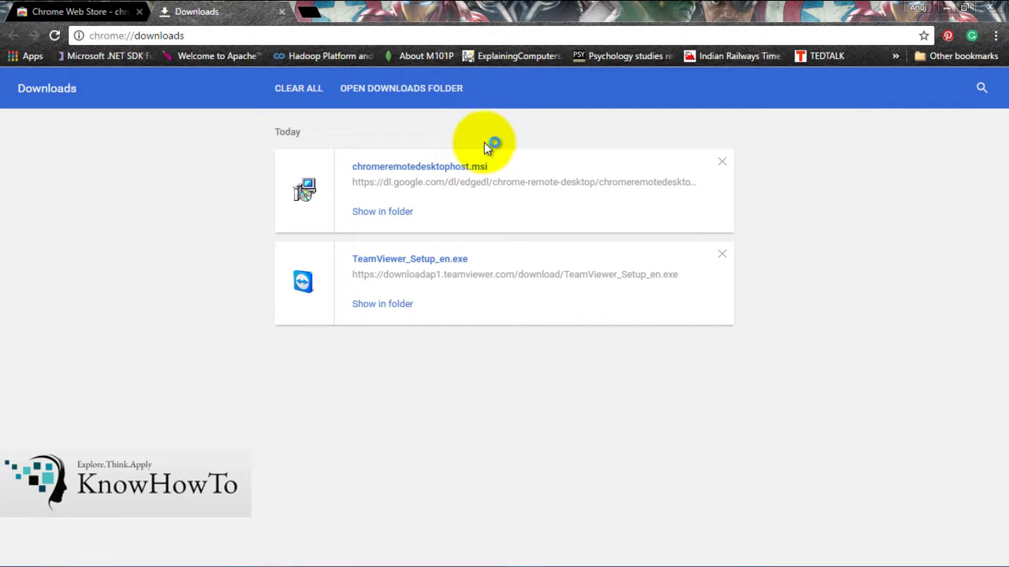
# Run chromeremotedesktophost.msi from Pictures past the security warning, then minimize File Explorer
pyautogui.click(398, 212)
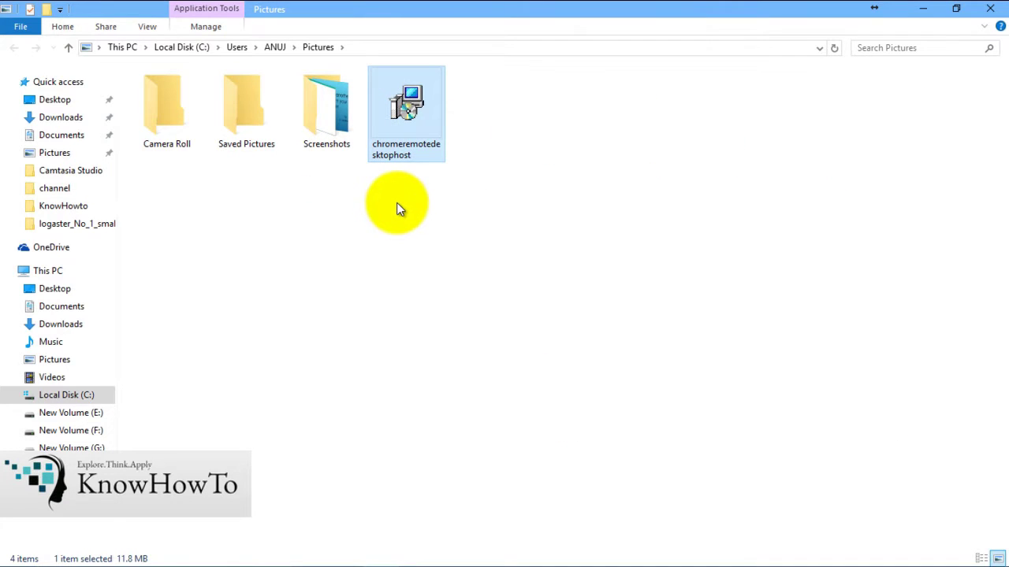
pyautogui.moveTo(396, 116)
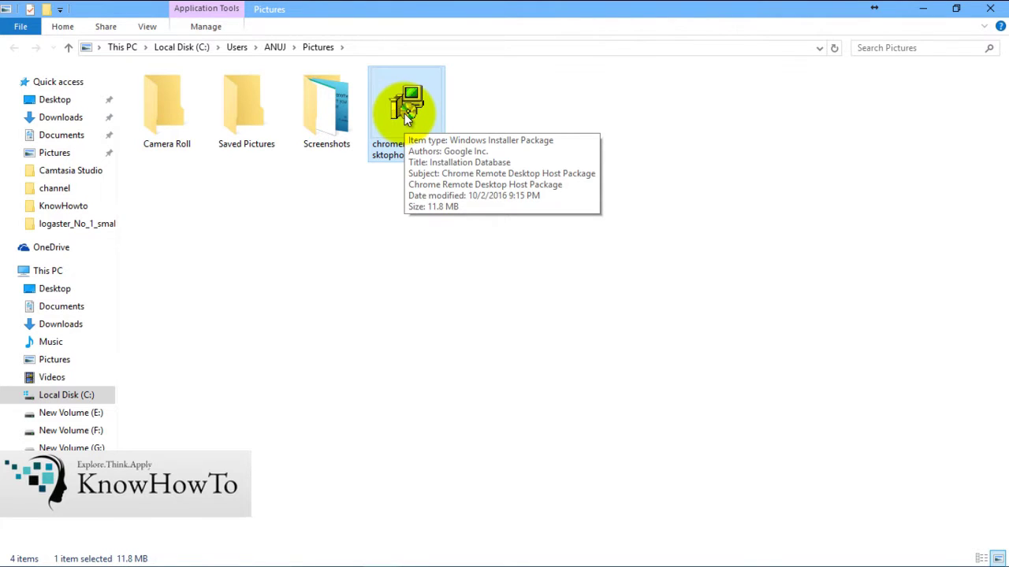
pyautogui.doubleClick(405, 114)
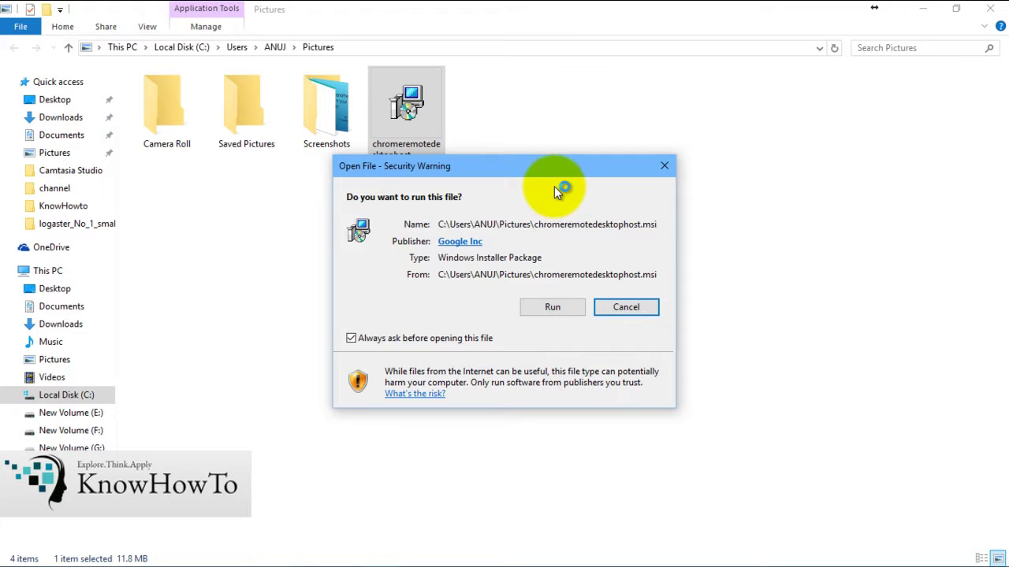
pyautogui.click(537, 306)
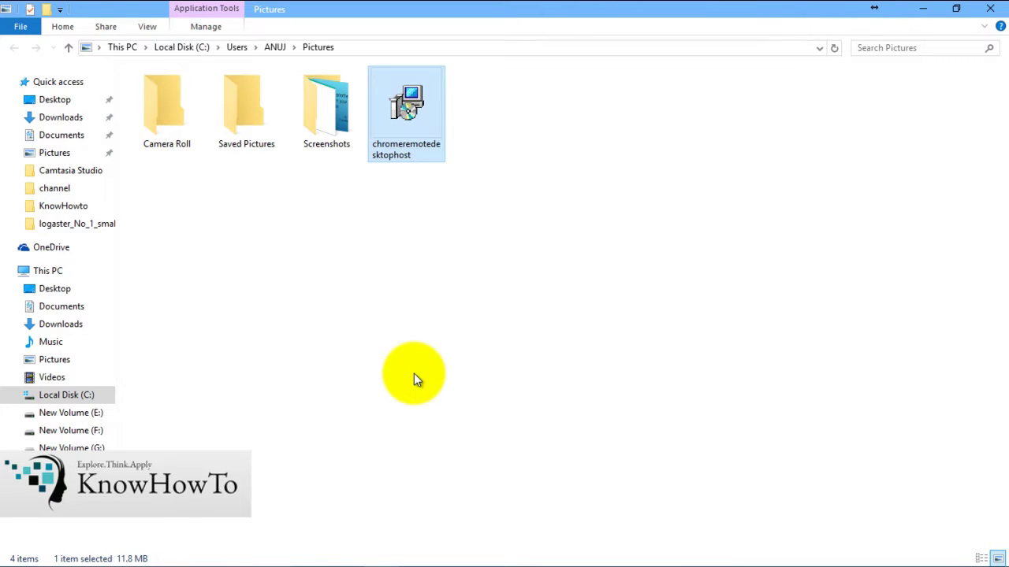
pyautogui.click(922, 9)
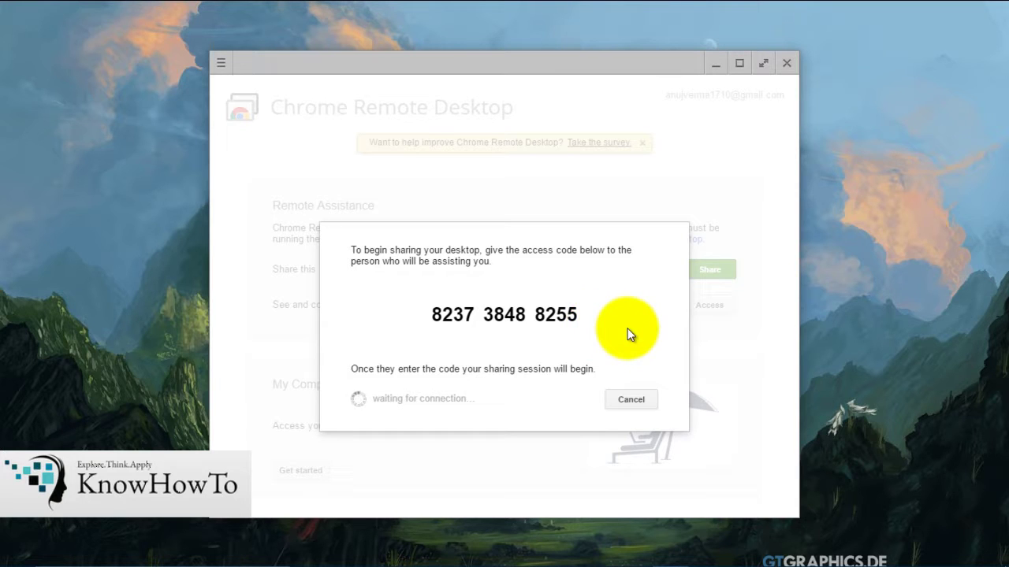
# Cancel desktop sharing, dismiss the session-ended message, and choose Access under Remote Assistance
pyautogui.click(636, 396)
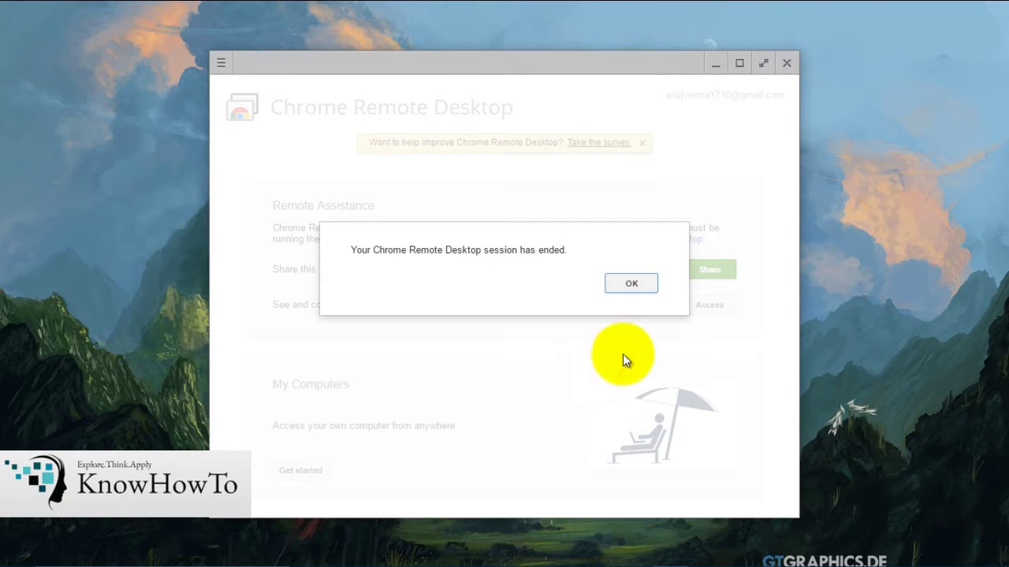
pyautogui.click(622, 286)
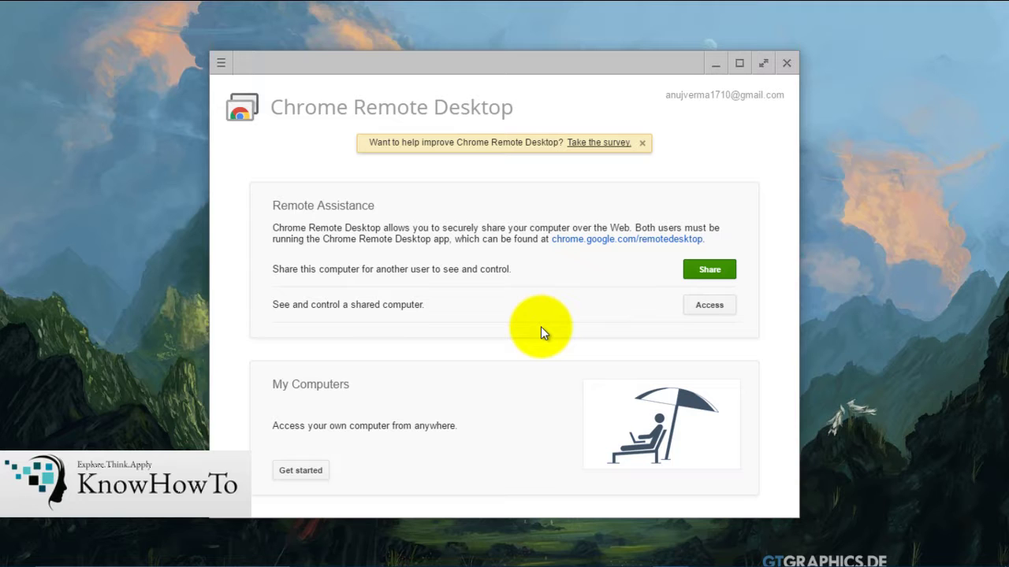
pyautogui.click(708, 305)
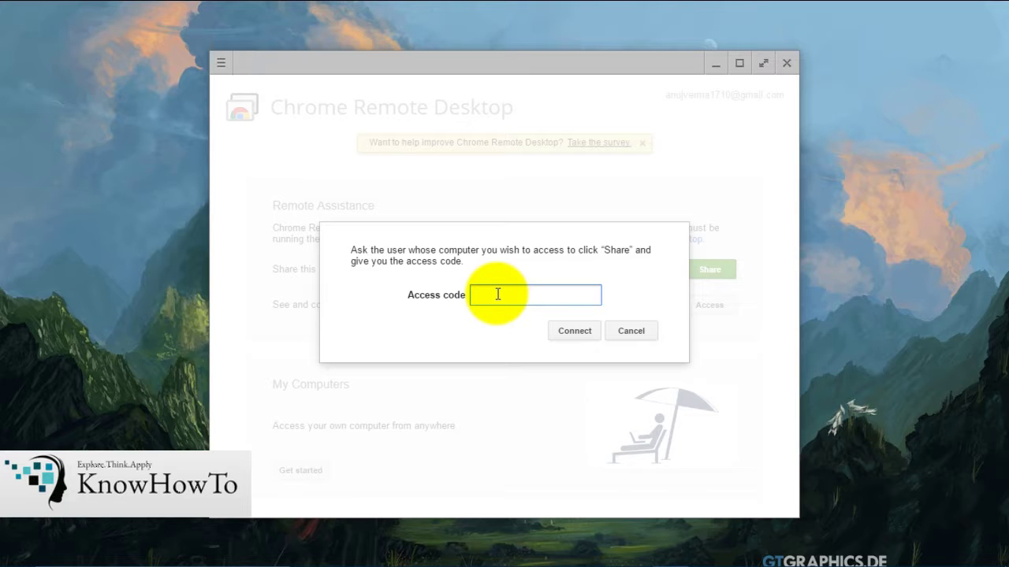
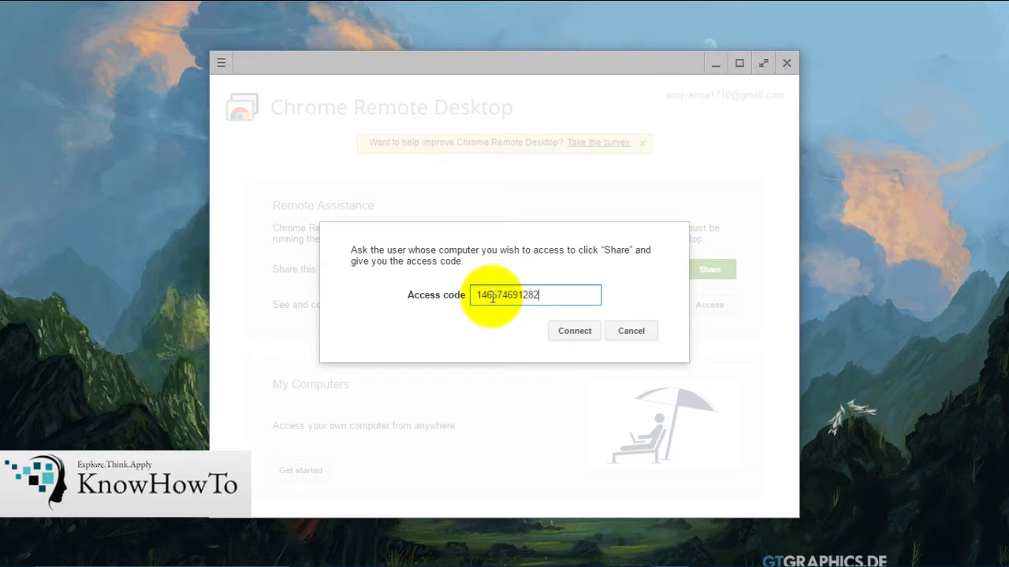
# Enter the partner's access code and connect to the shared computer
pyautogui.click(574, 331)
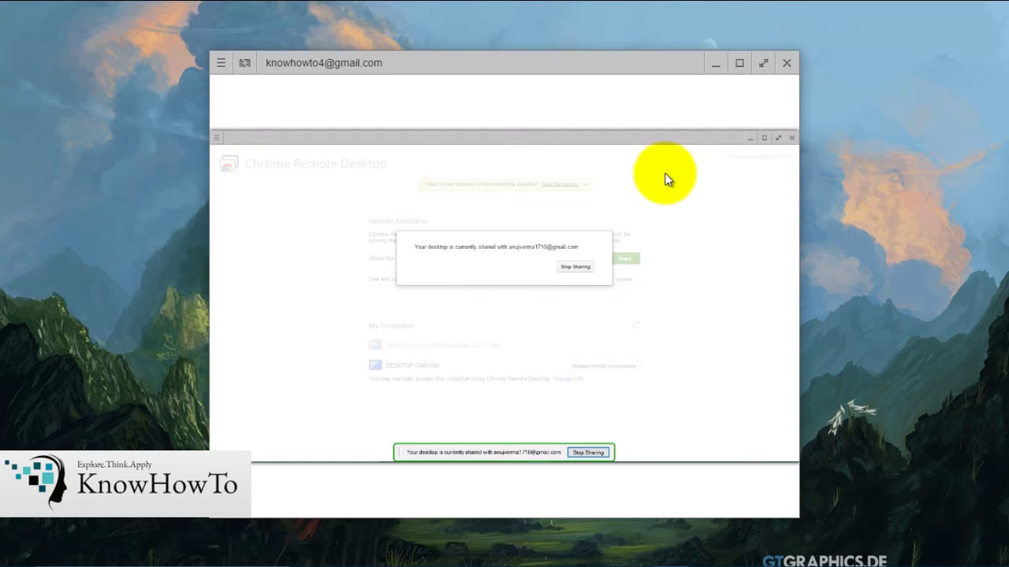
# Maximize the session, minimize the remote app, and open Control Panel by searching 'Cont'
pyautogui.click(737, 63)
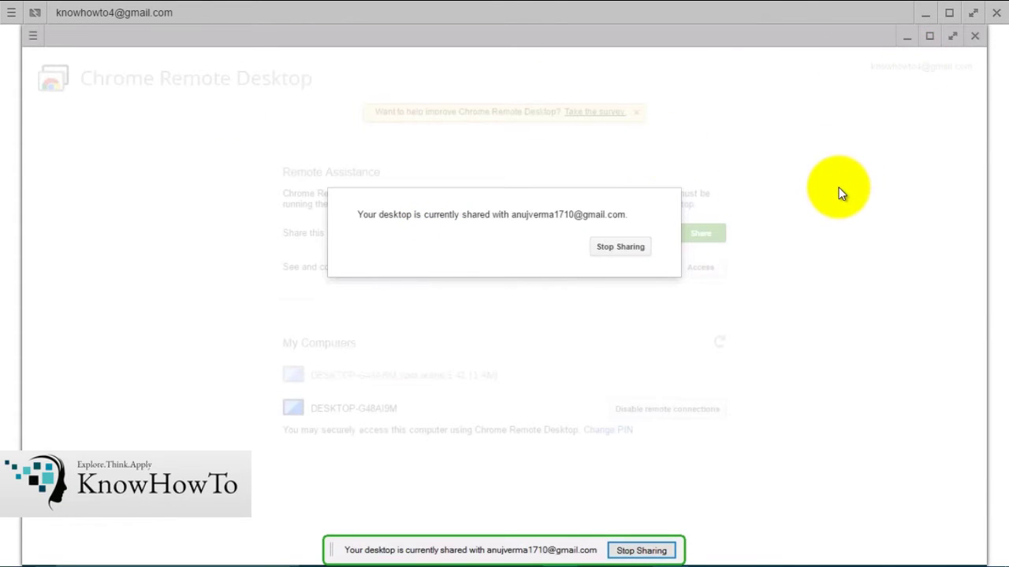
pyautogui.click(912, 37)
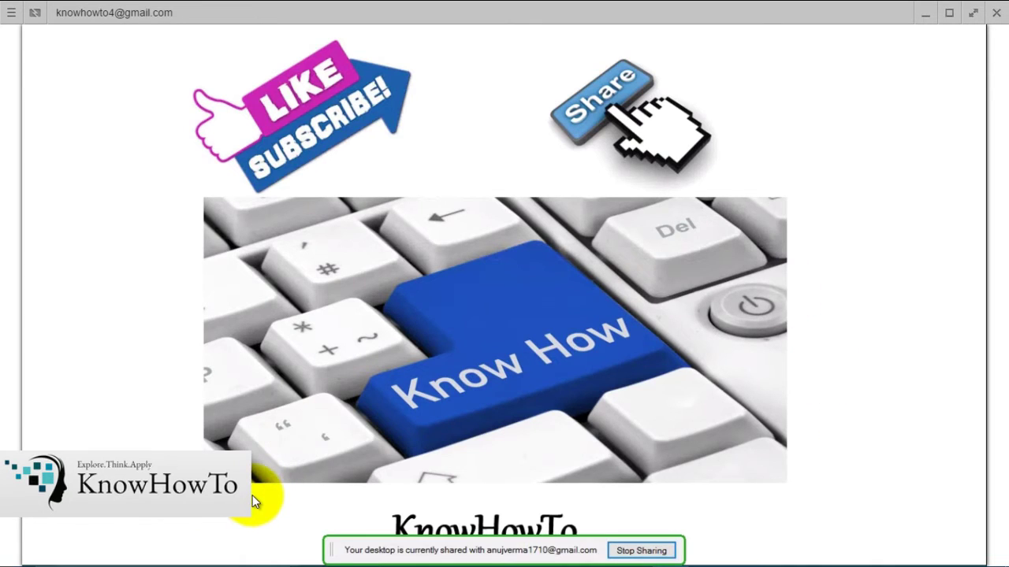
pyautogui.moveTo(194, 552)
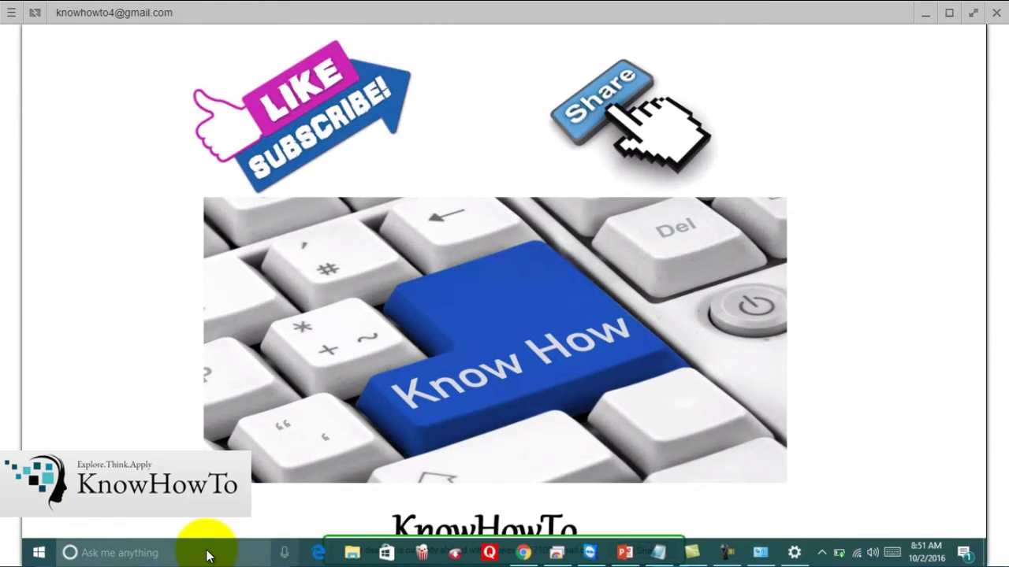
pyautogui.click(206, 554)
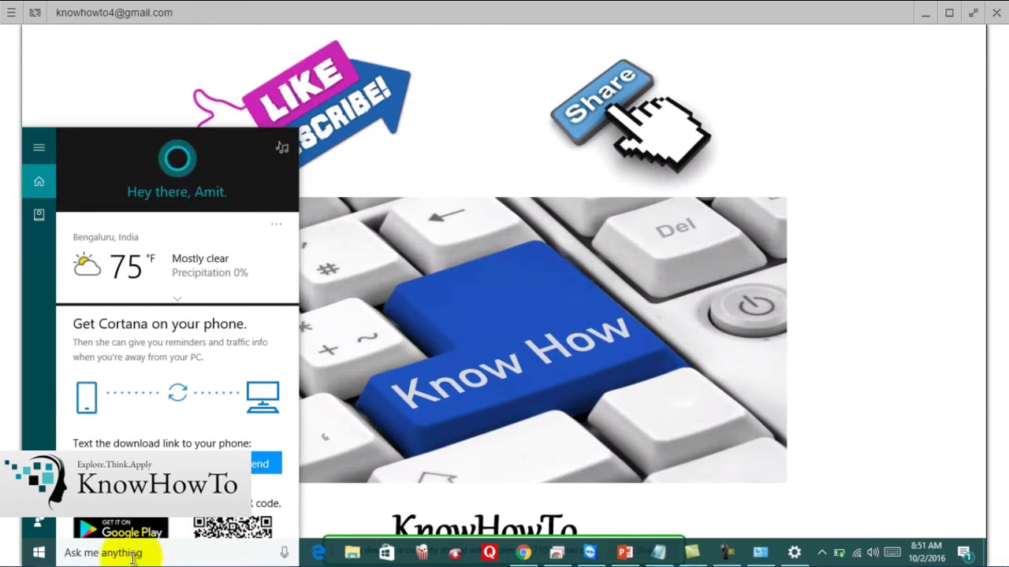
pyautogui.click(85, 552)
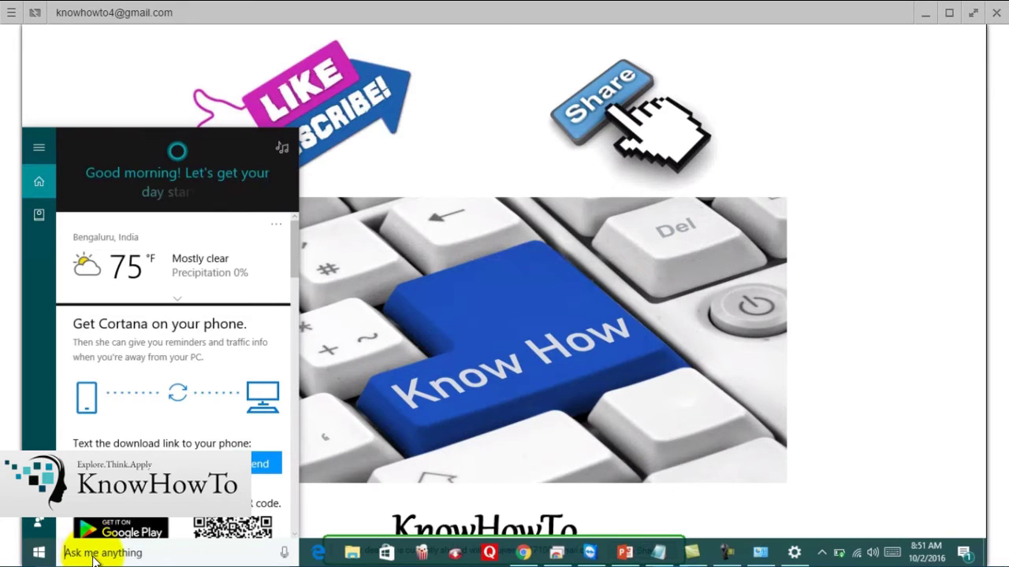
pyautogui.write('Contr')
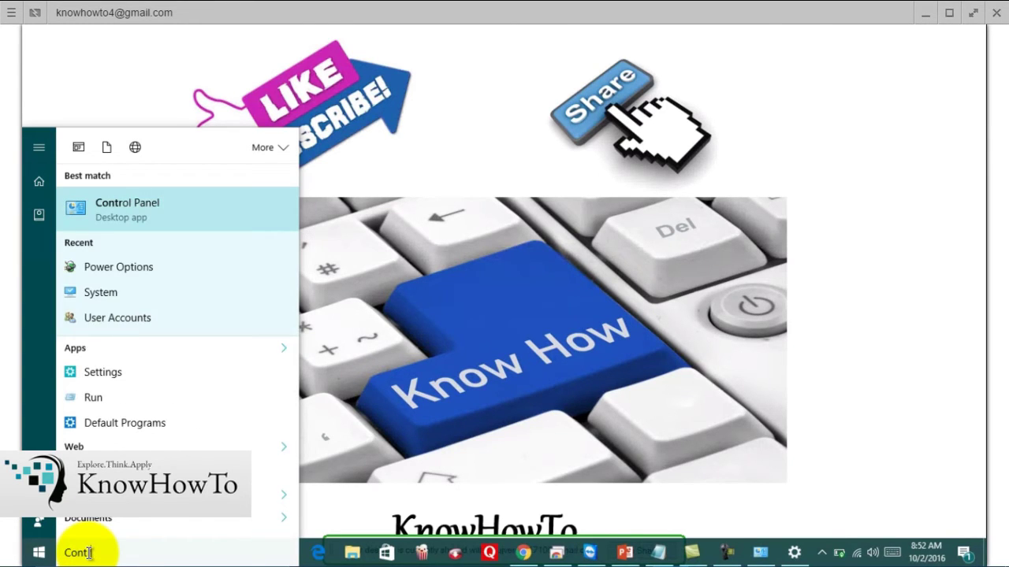
pyautogui.press('Return')
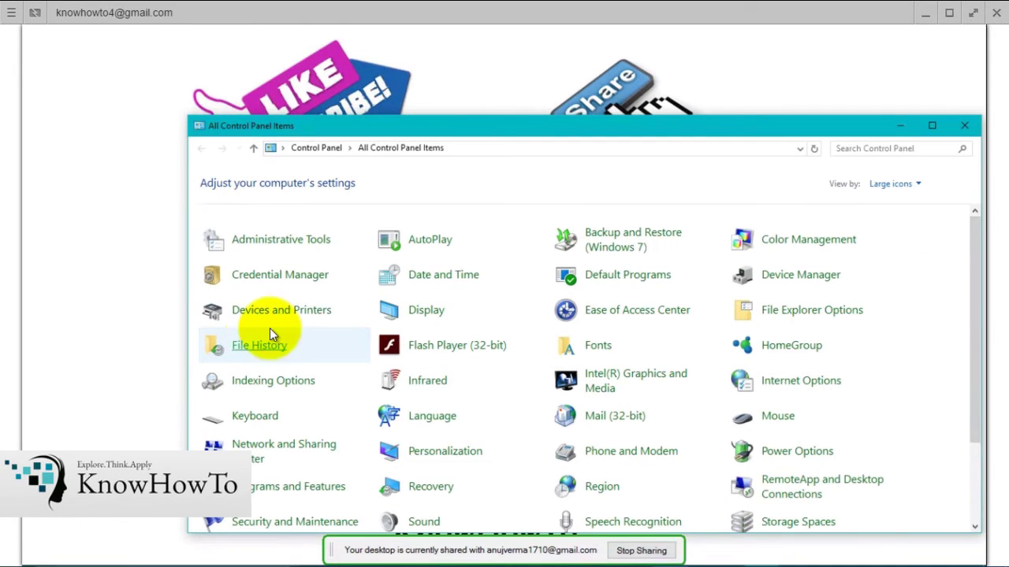
# Maximize then minimize the remote Control Panel and close the covering window
pyautogui.click(930, 126)
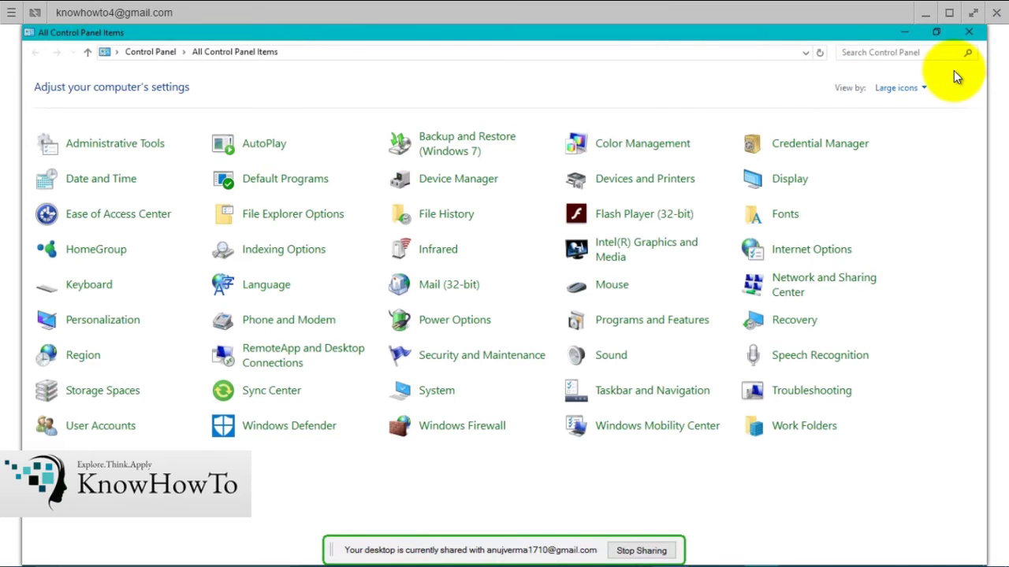
pyautogui.click(910, 38)
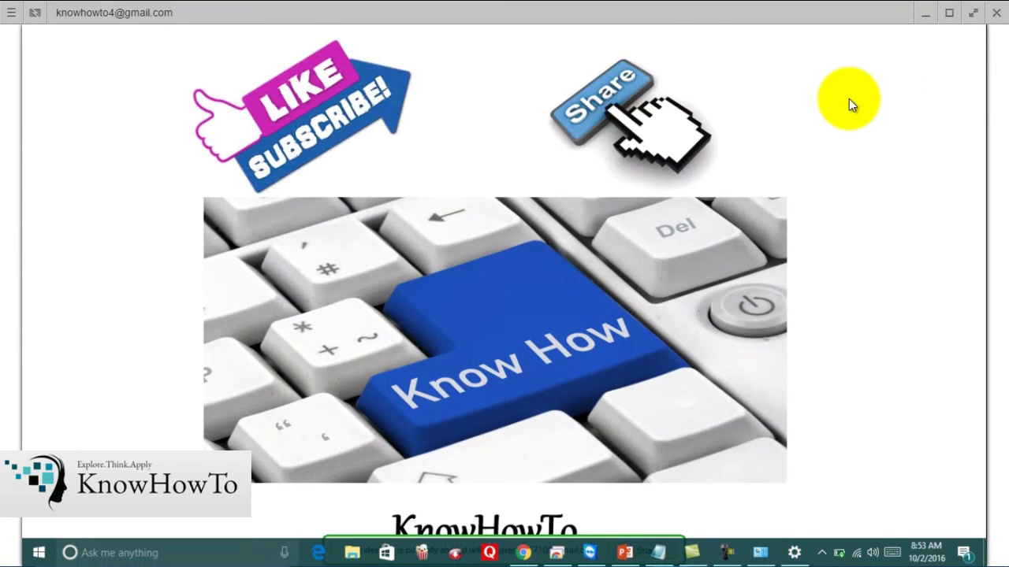
pyautogui.click(995, 13)
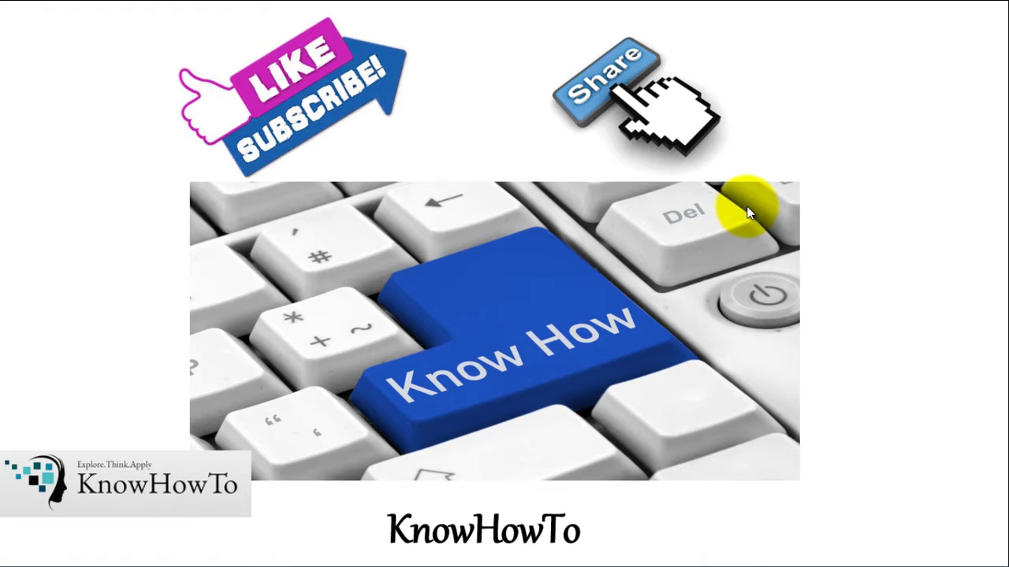